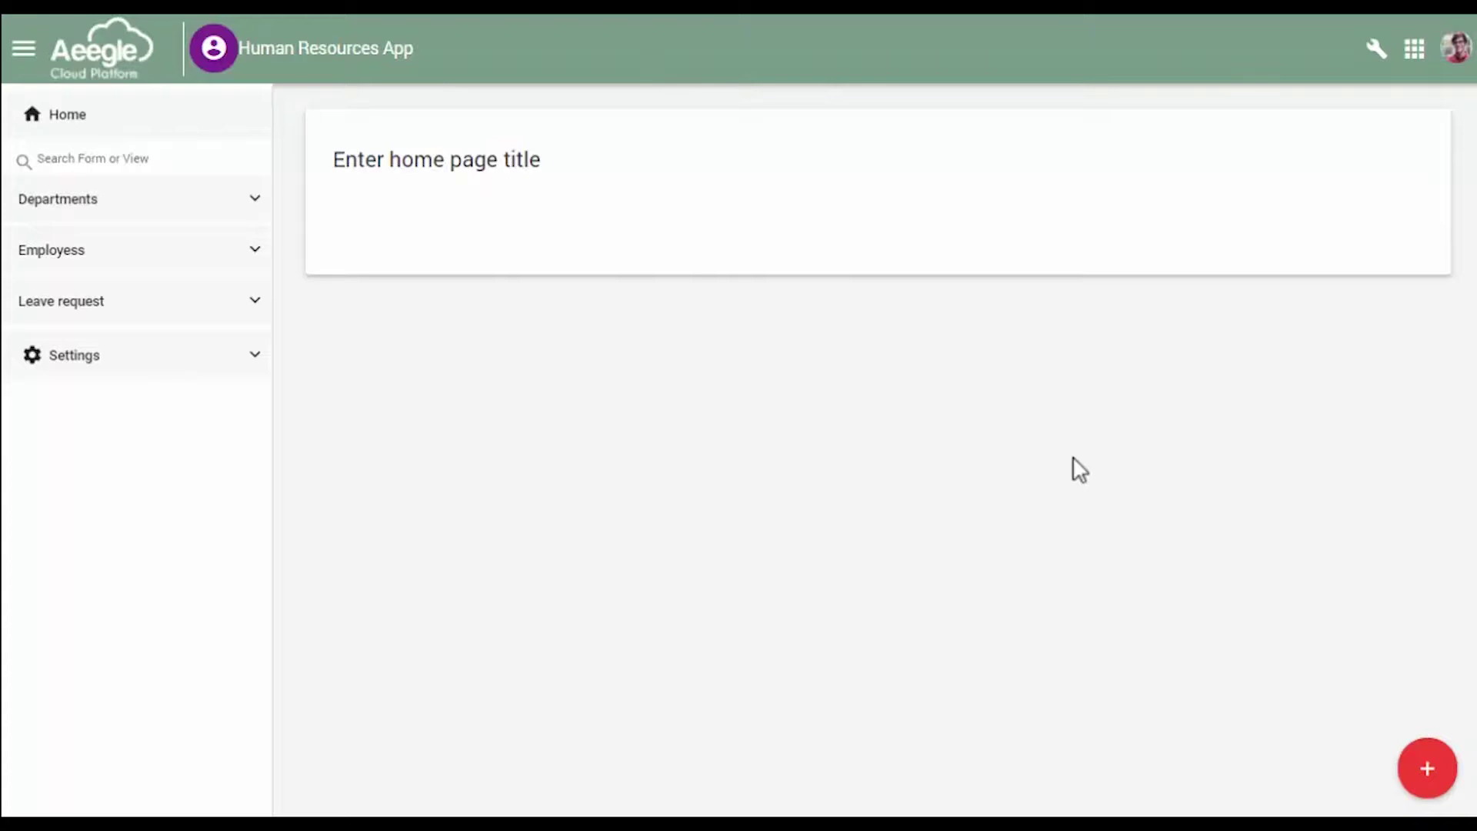
- Open the application's configuration and set the home page title to "Welcome to the Human Resources App"
click(1375, 51)
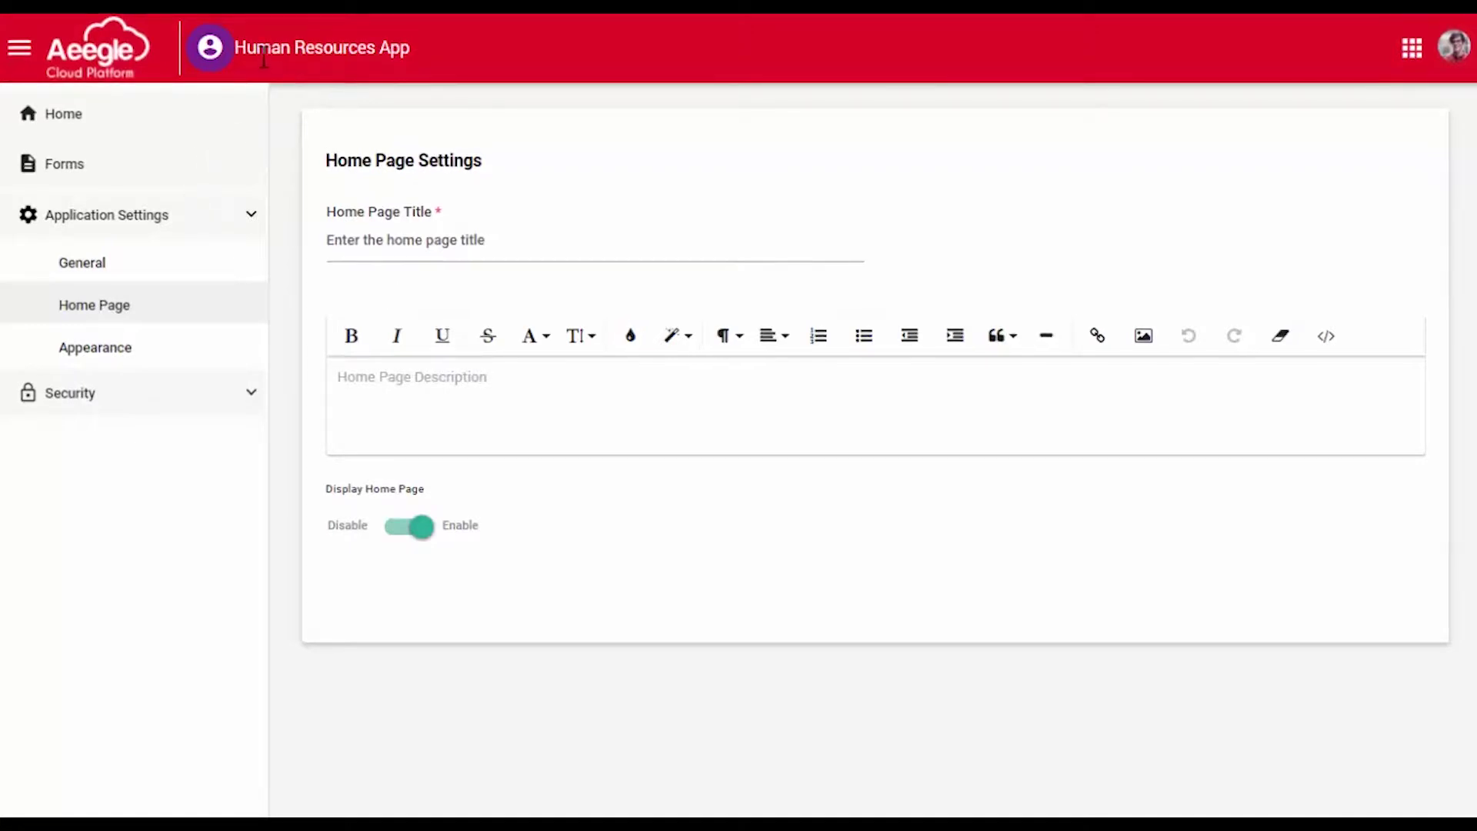
double_click(441, 239)
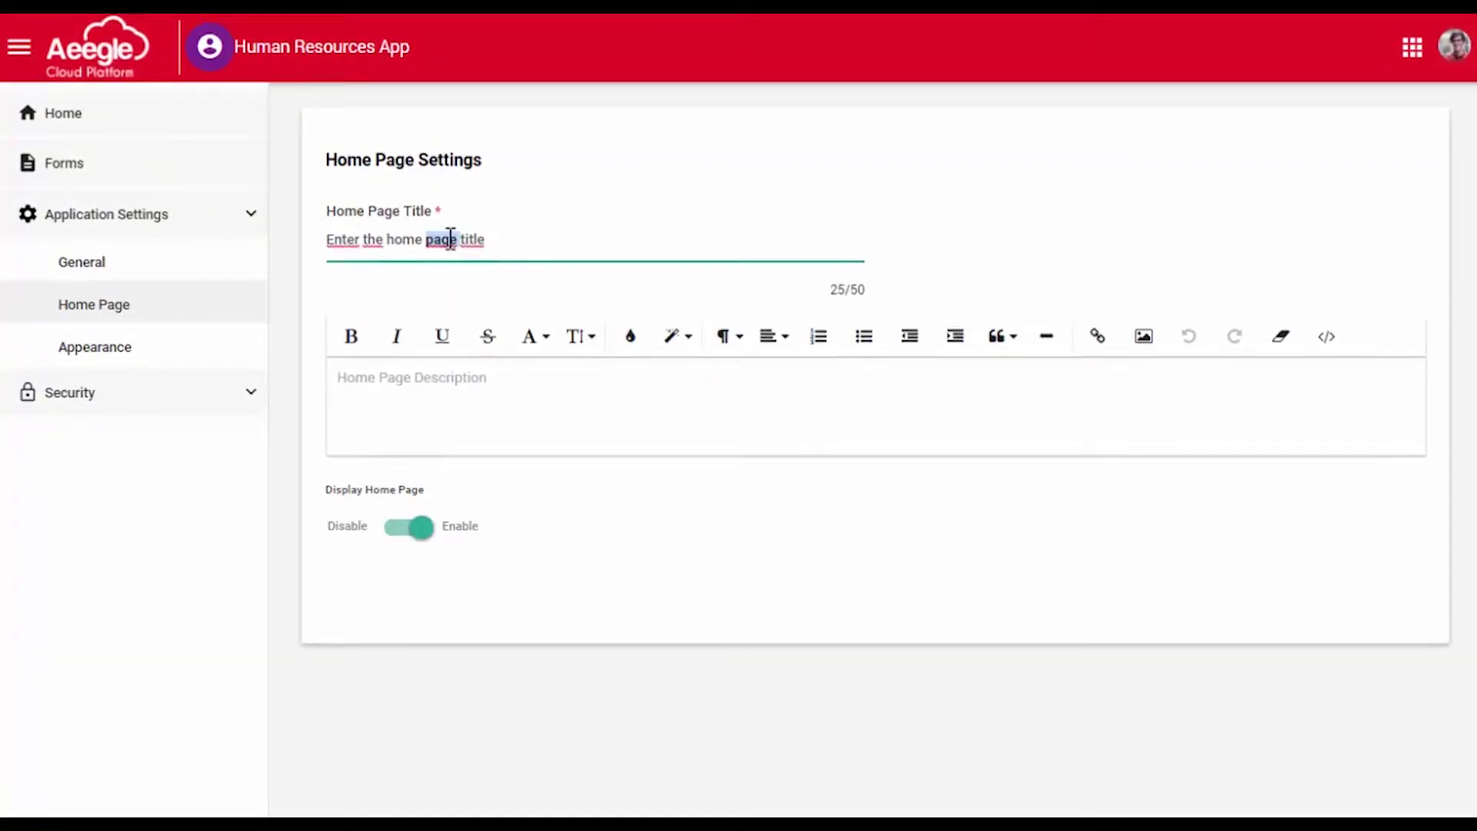
click(450, 239)
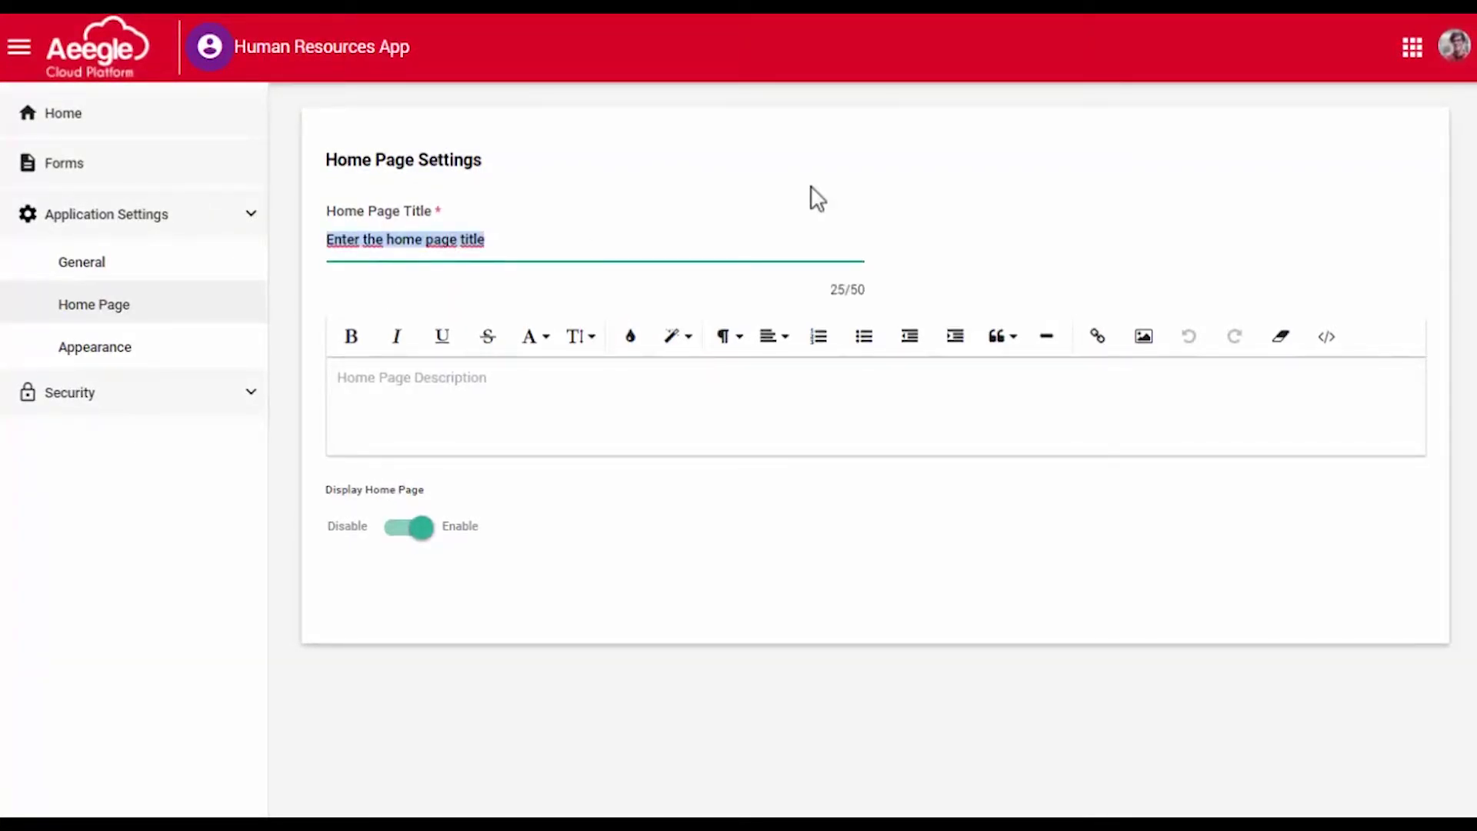
text(Welcome to the H)
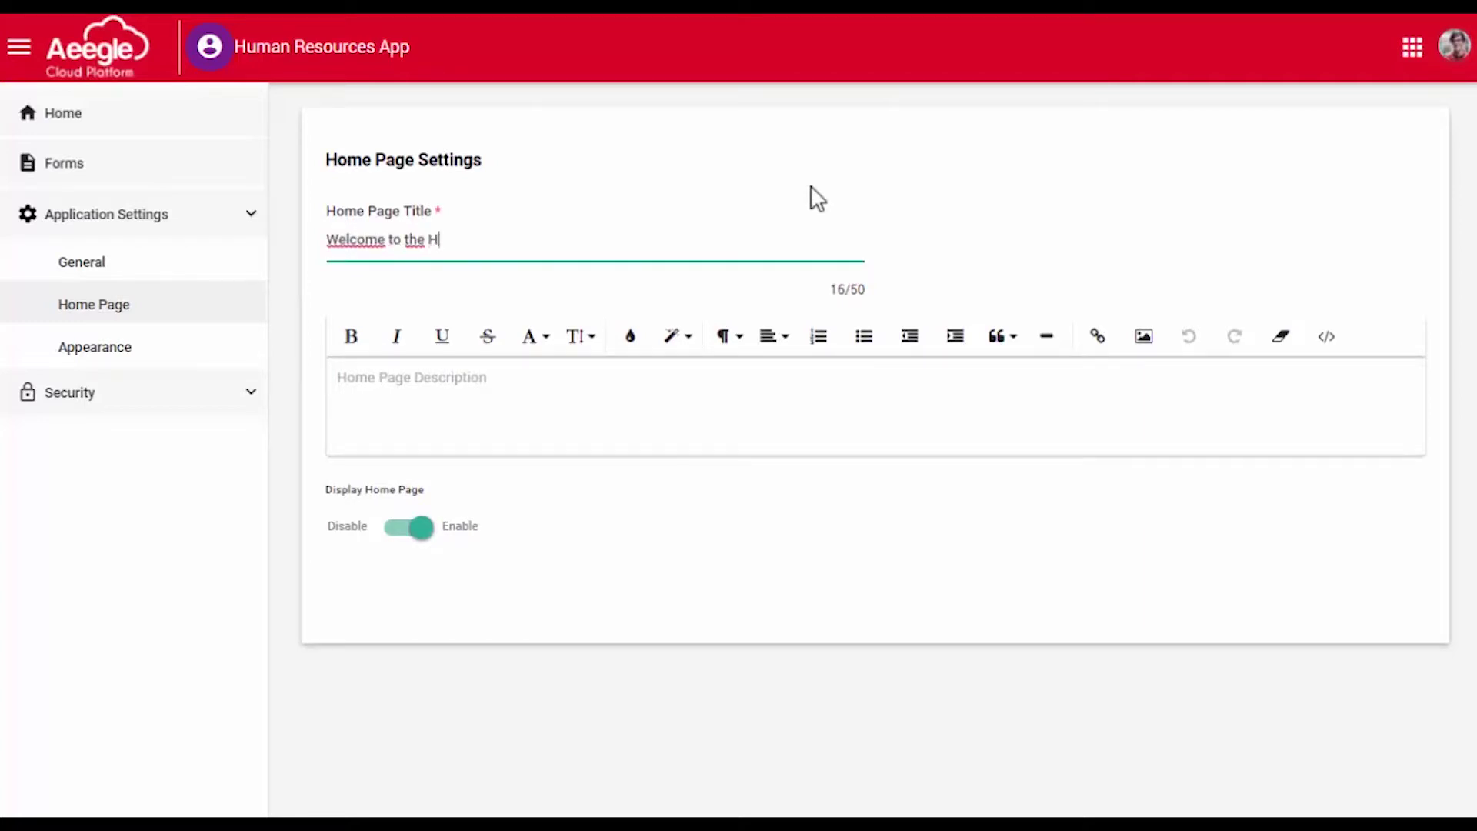
text(uman Resources App)
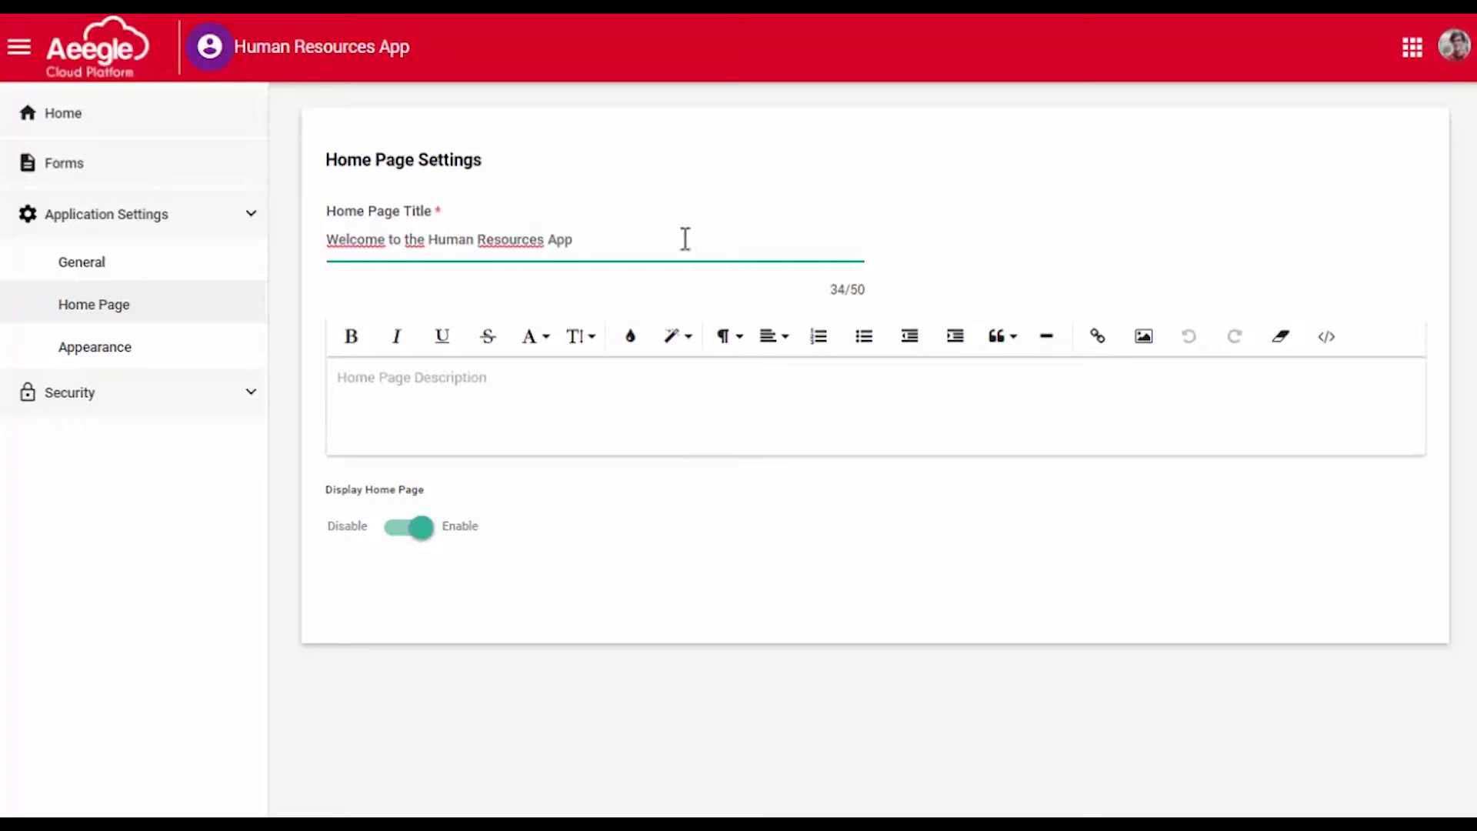
- Enter "Description" as the home page description
click(410, 374)
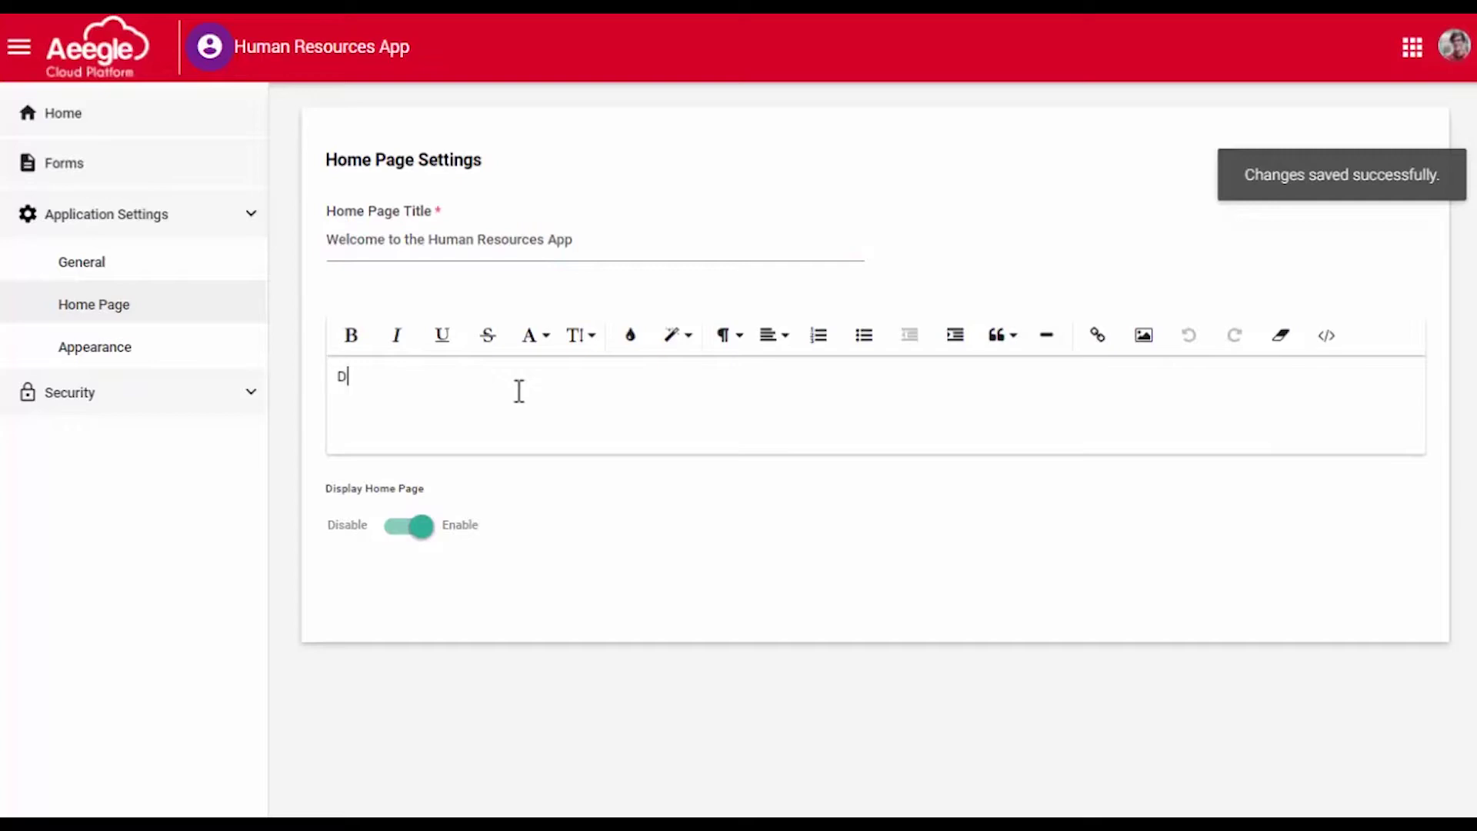
text(Descrip)
key(BackSpace)
key(BackSpace)
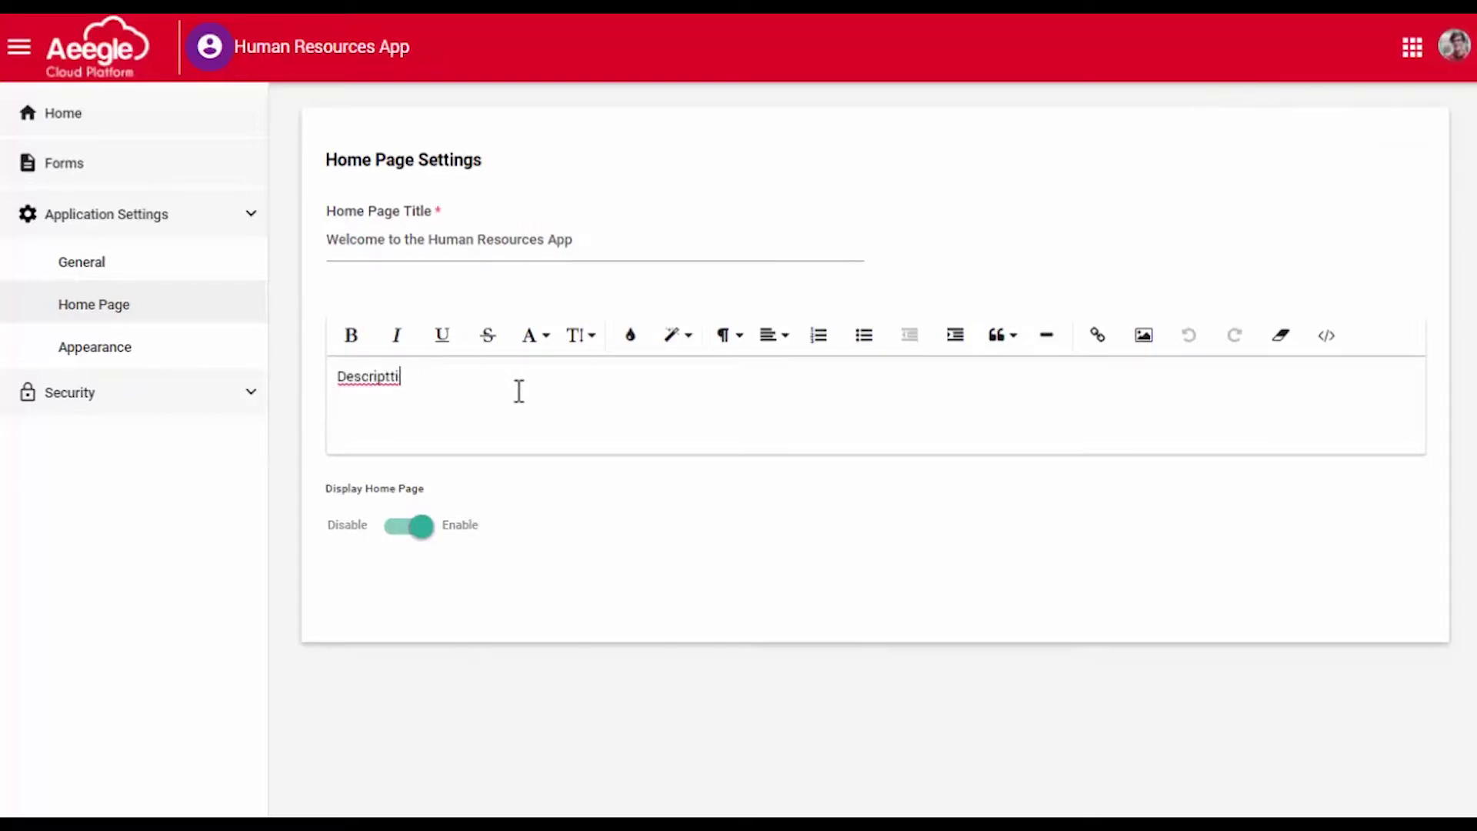
key(BackSpace)
text(ion)
click(417, 377)
- Disable the home page display and choose the Employess form with its All records view instead
click(409, 529)
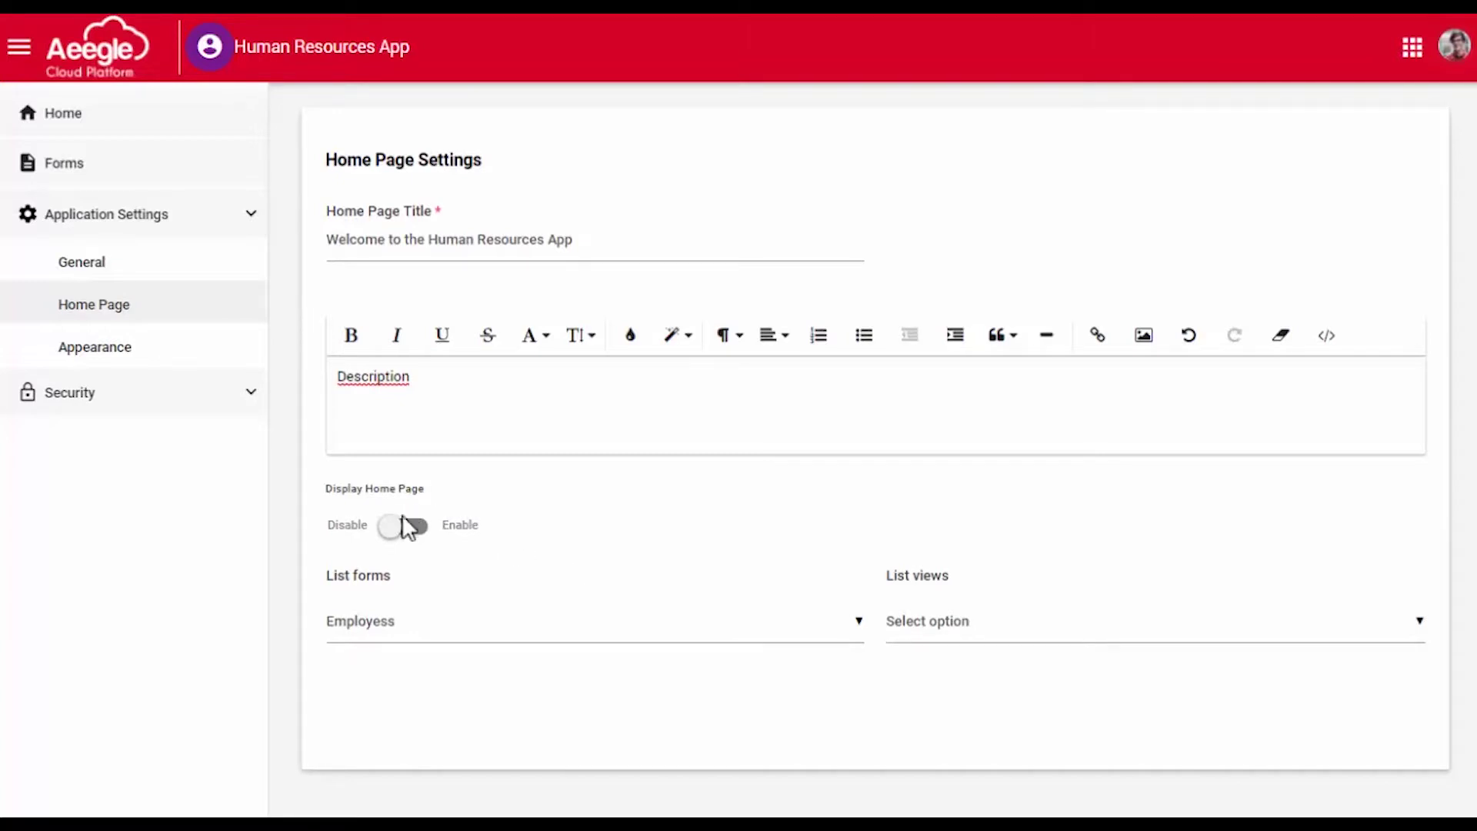
click(397, 627)
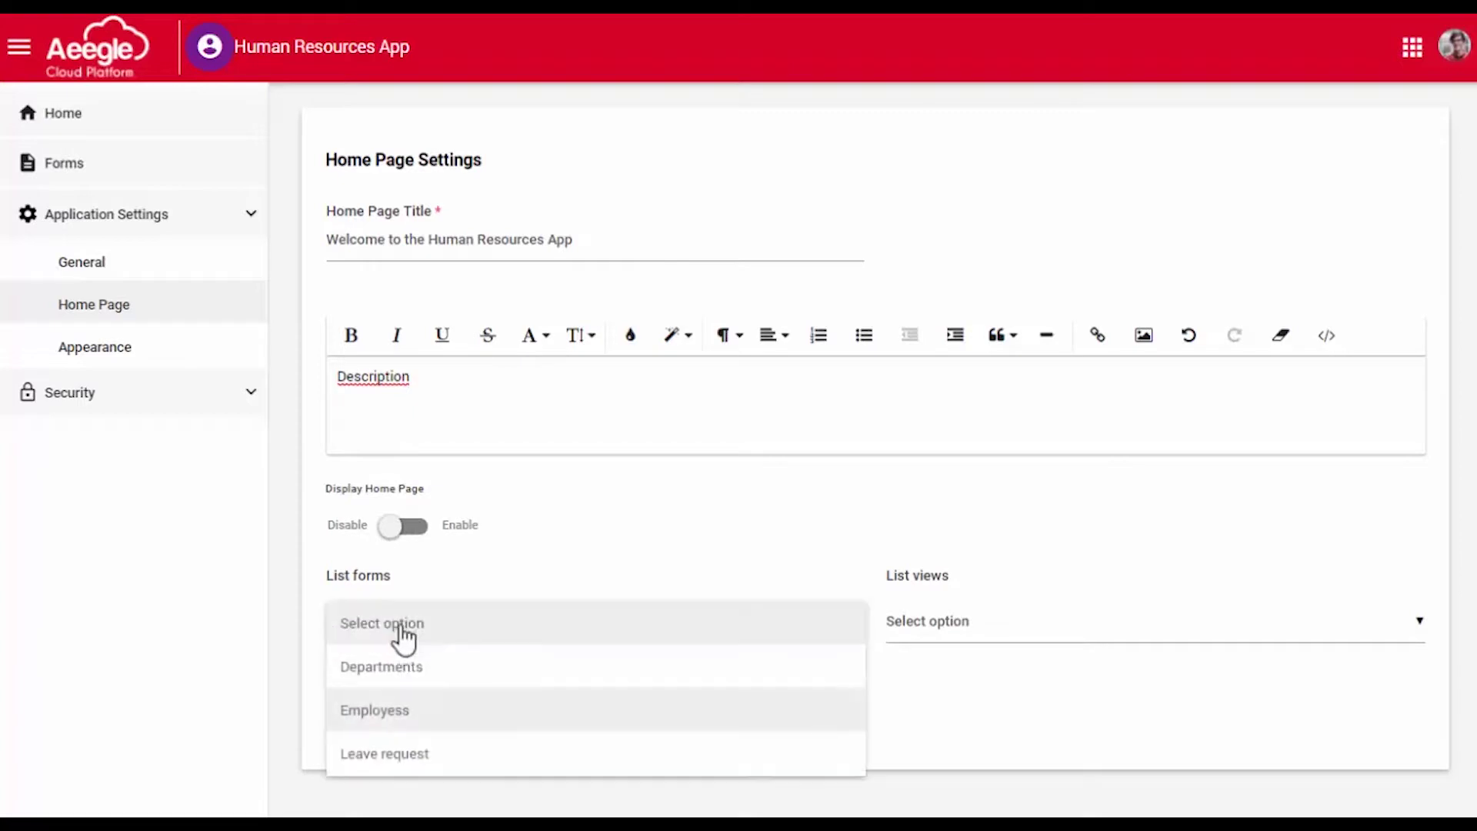
click(405, 712)
click(958, 635)
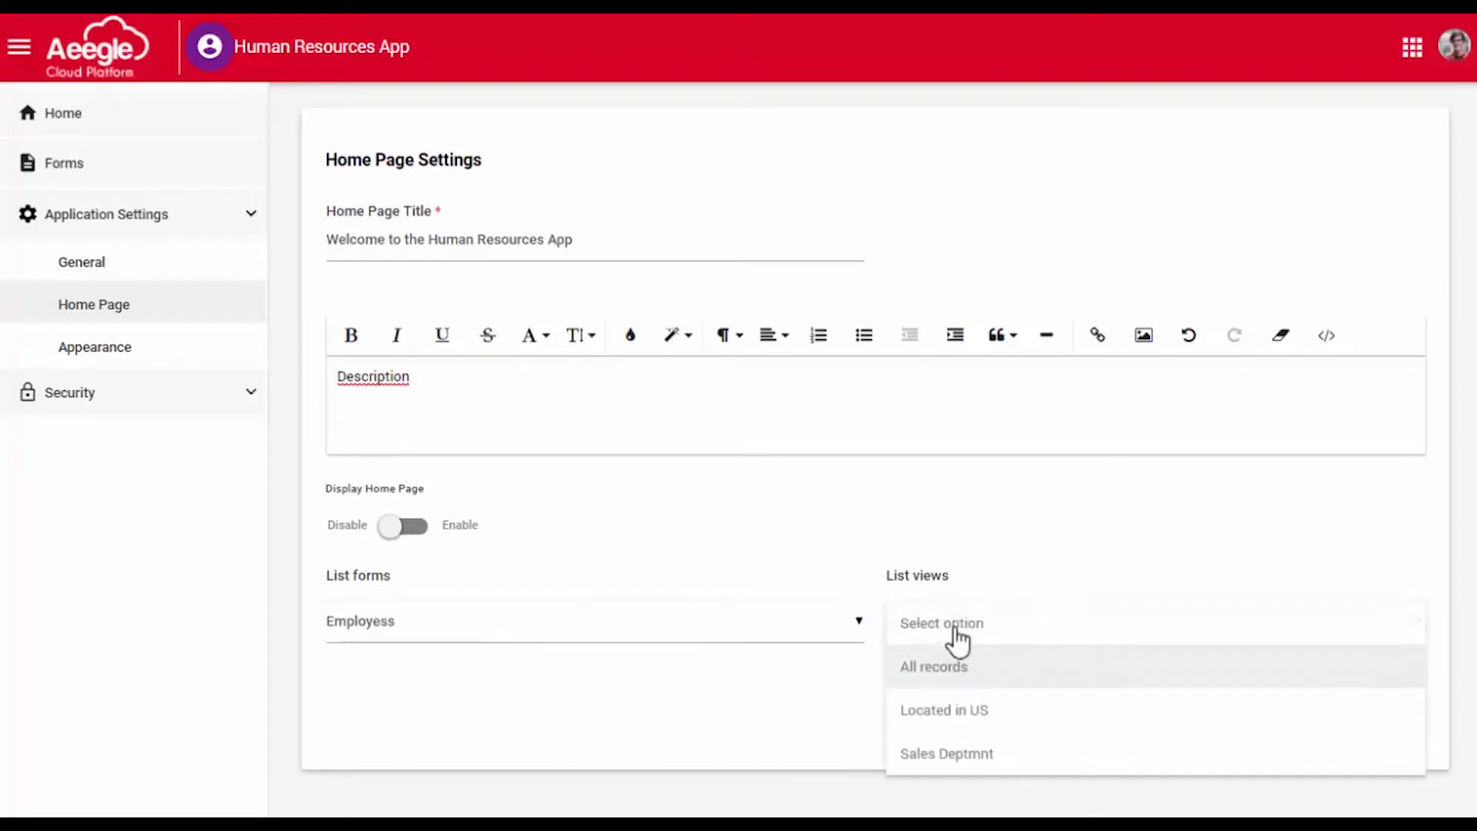
click(957, 677)
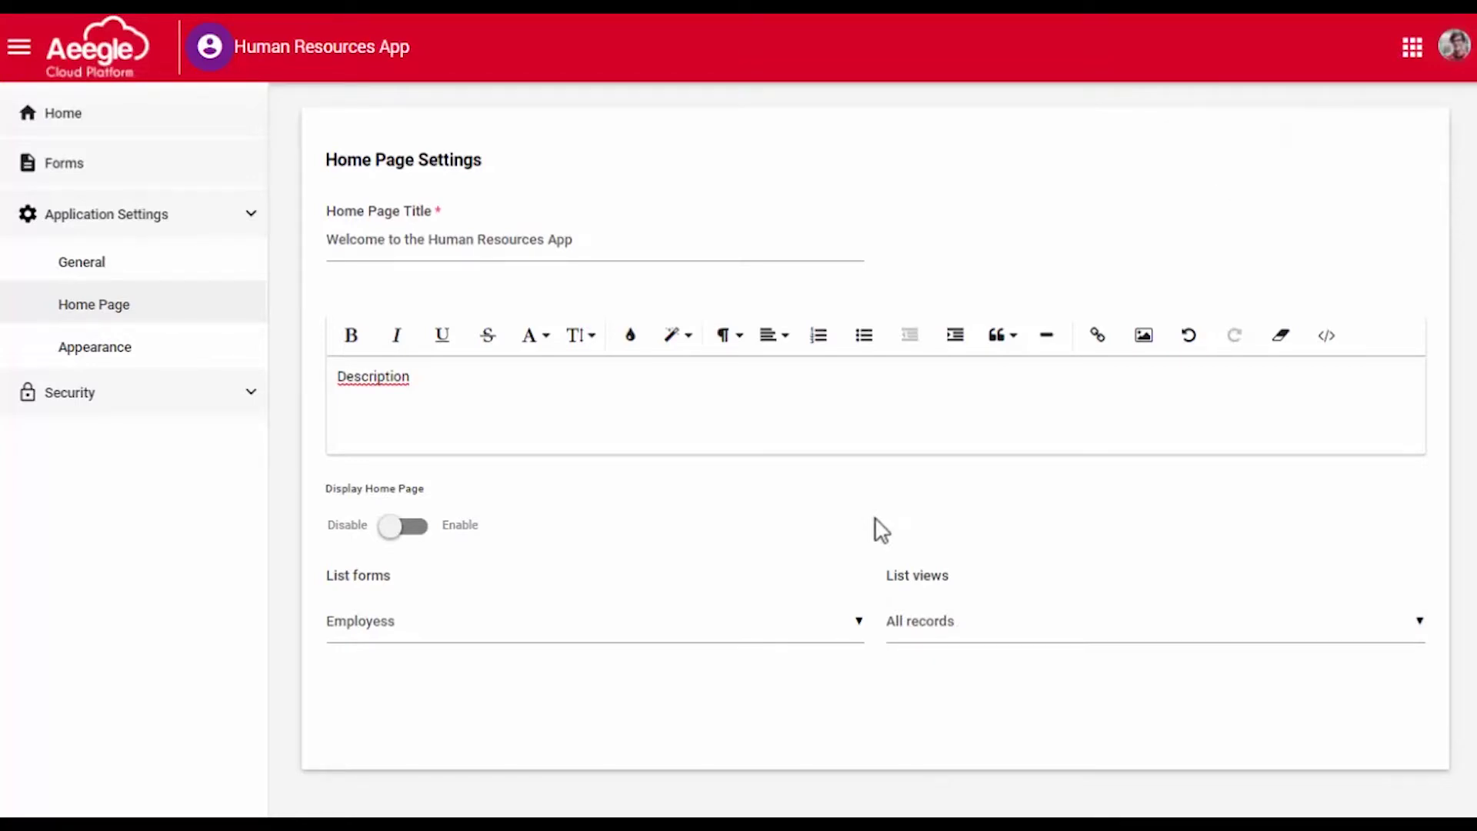
- Review the general settings of the application, including its name, description and Google Analytics Id
click(119, 269)
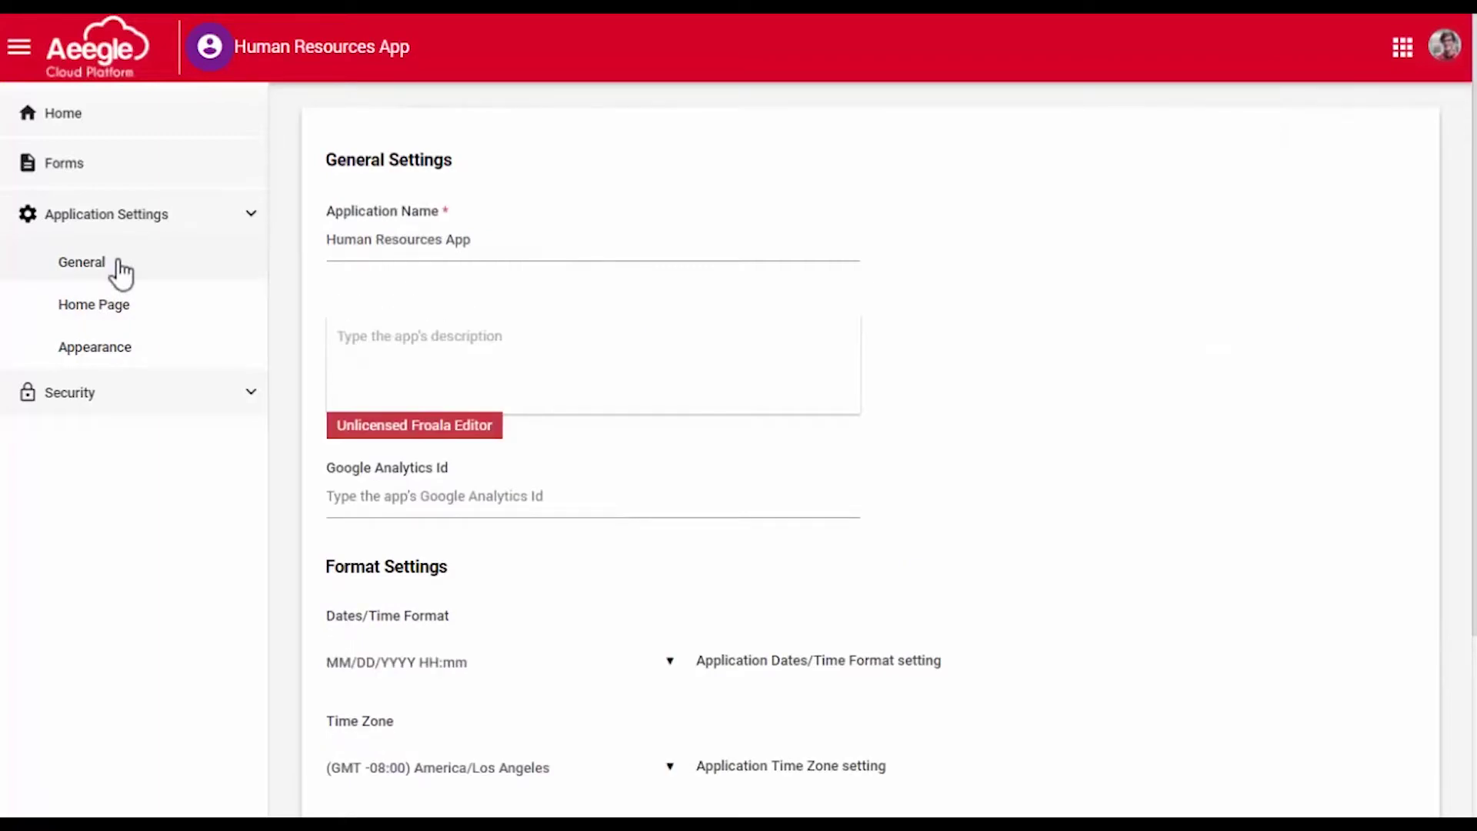
click(94, 304)
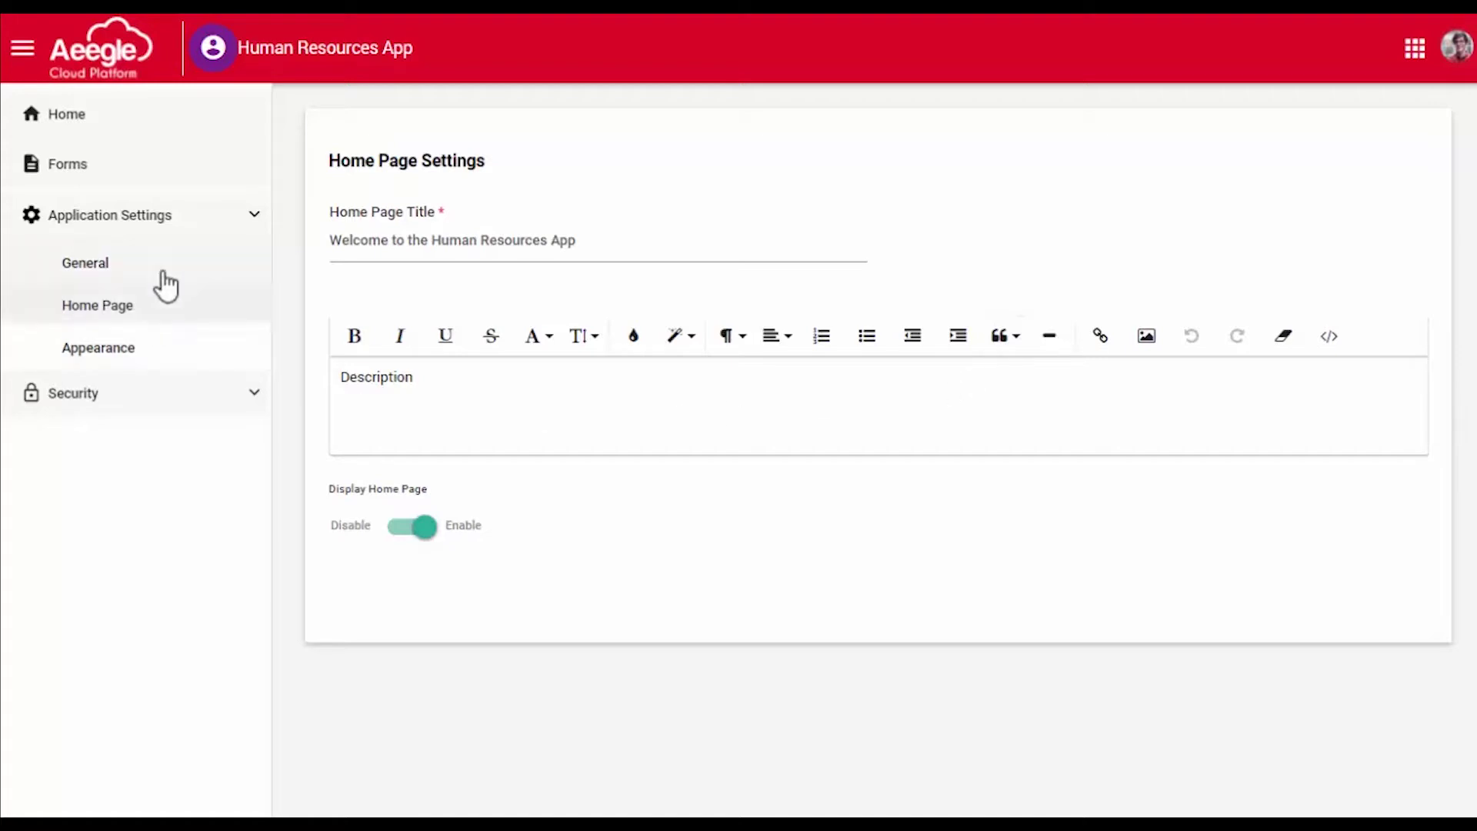
click(226, 269)
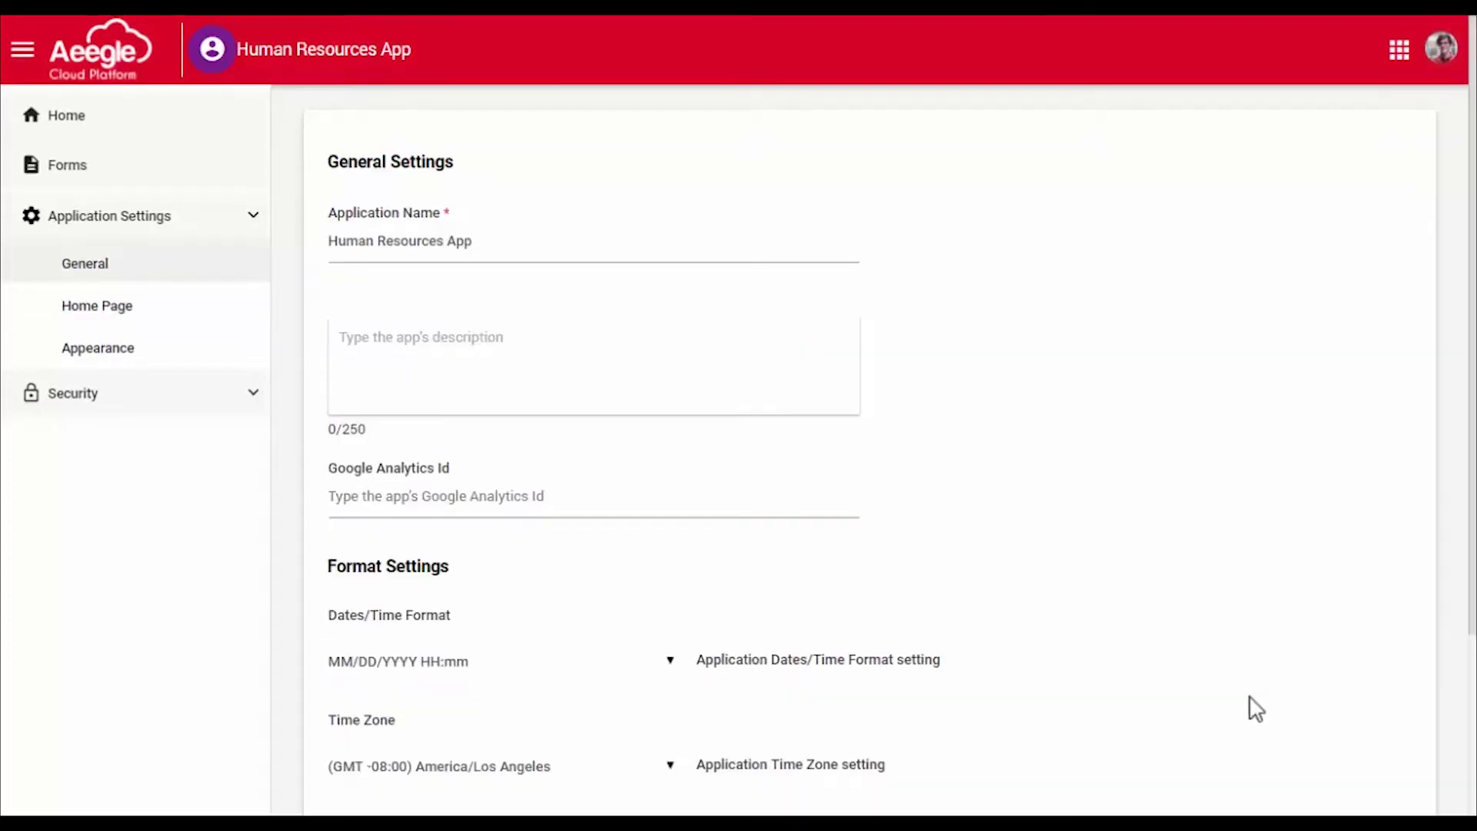
drag(414, 242, 482, 241)
click(477, 242)
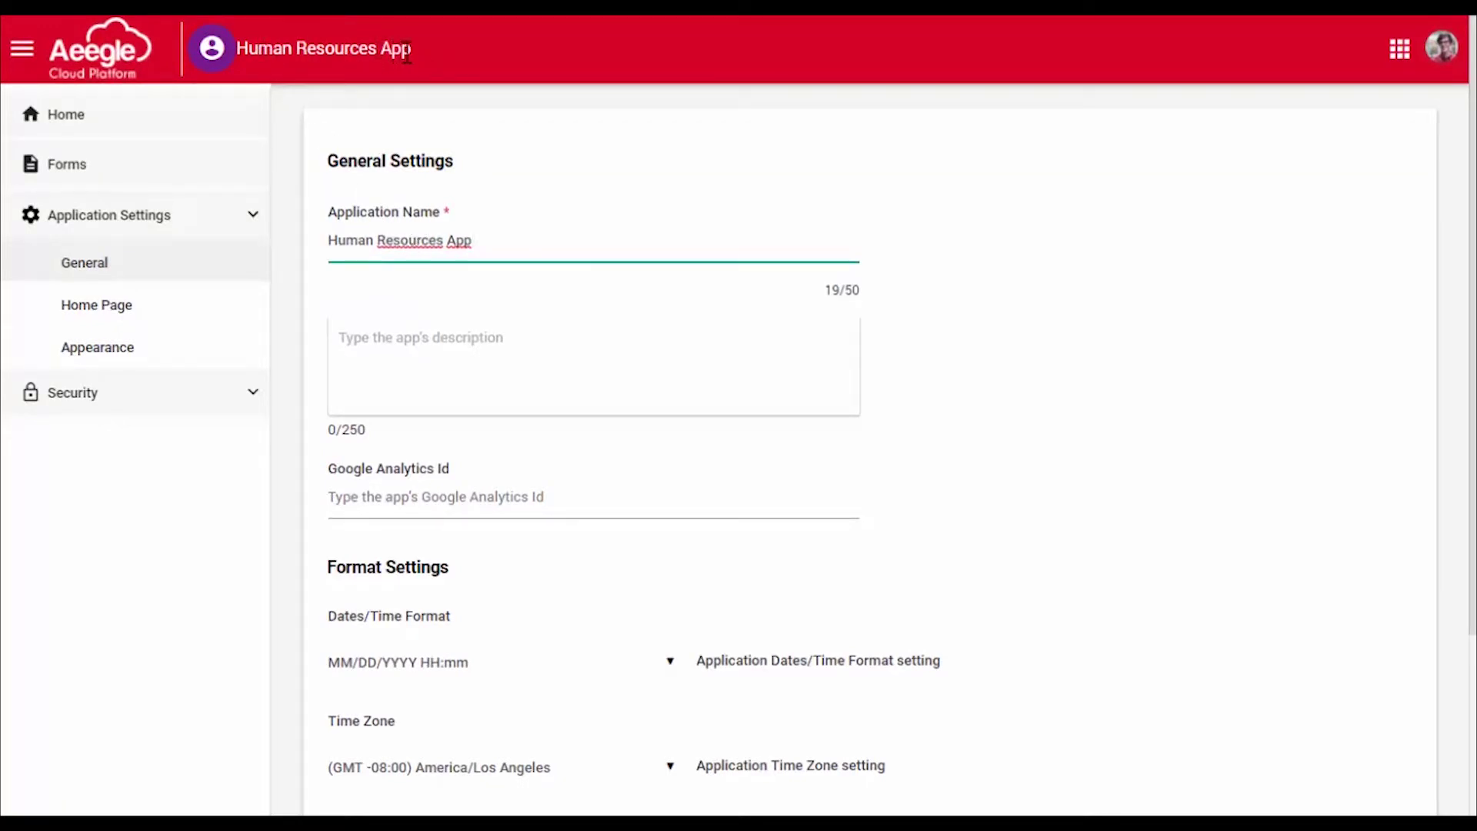
click(454, 341)
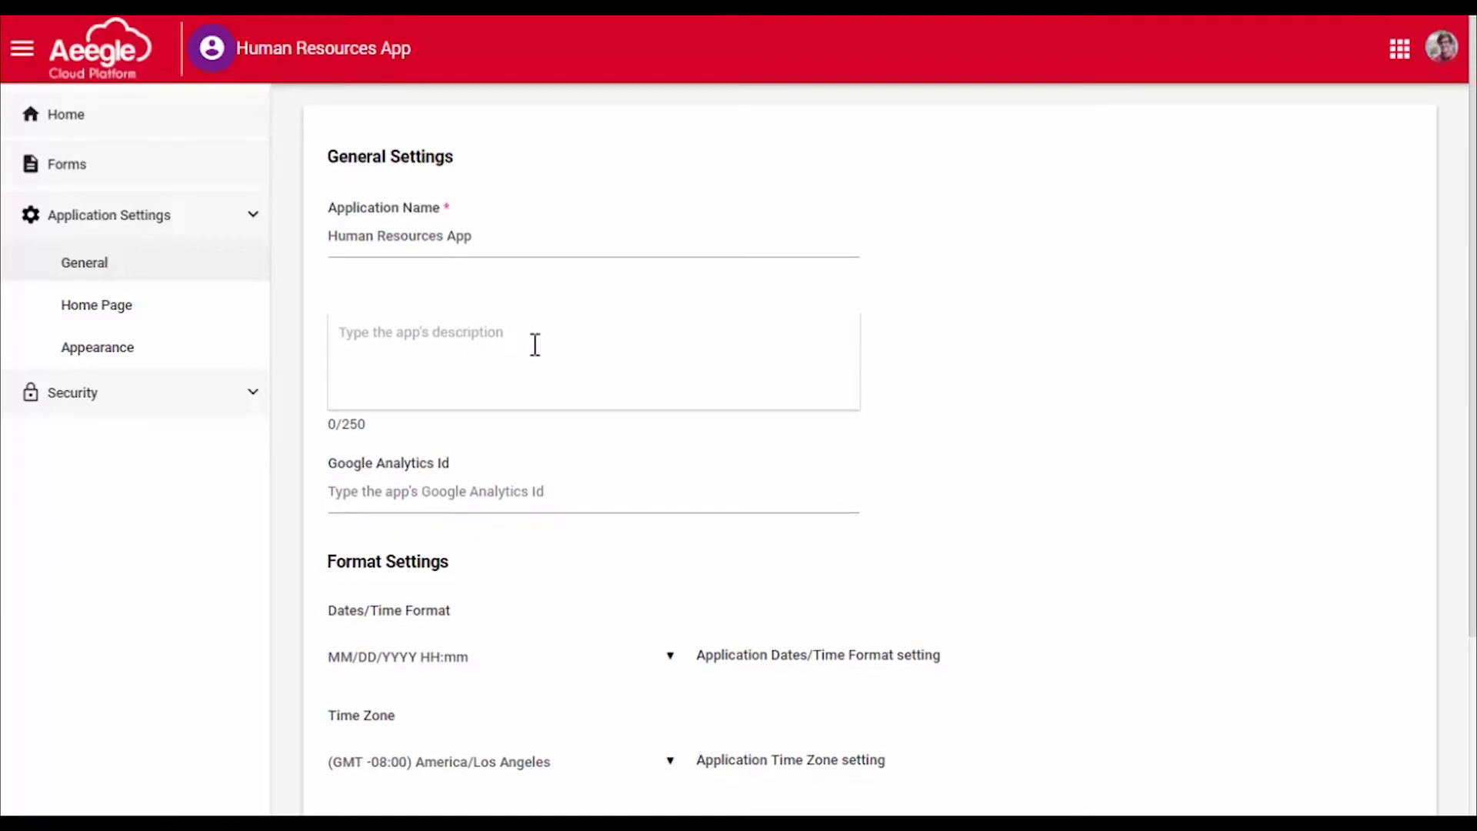
scroll(535, 344, down, 2)
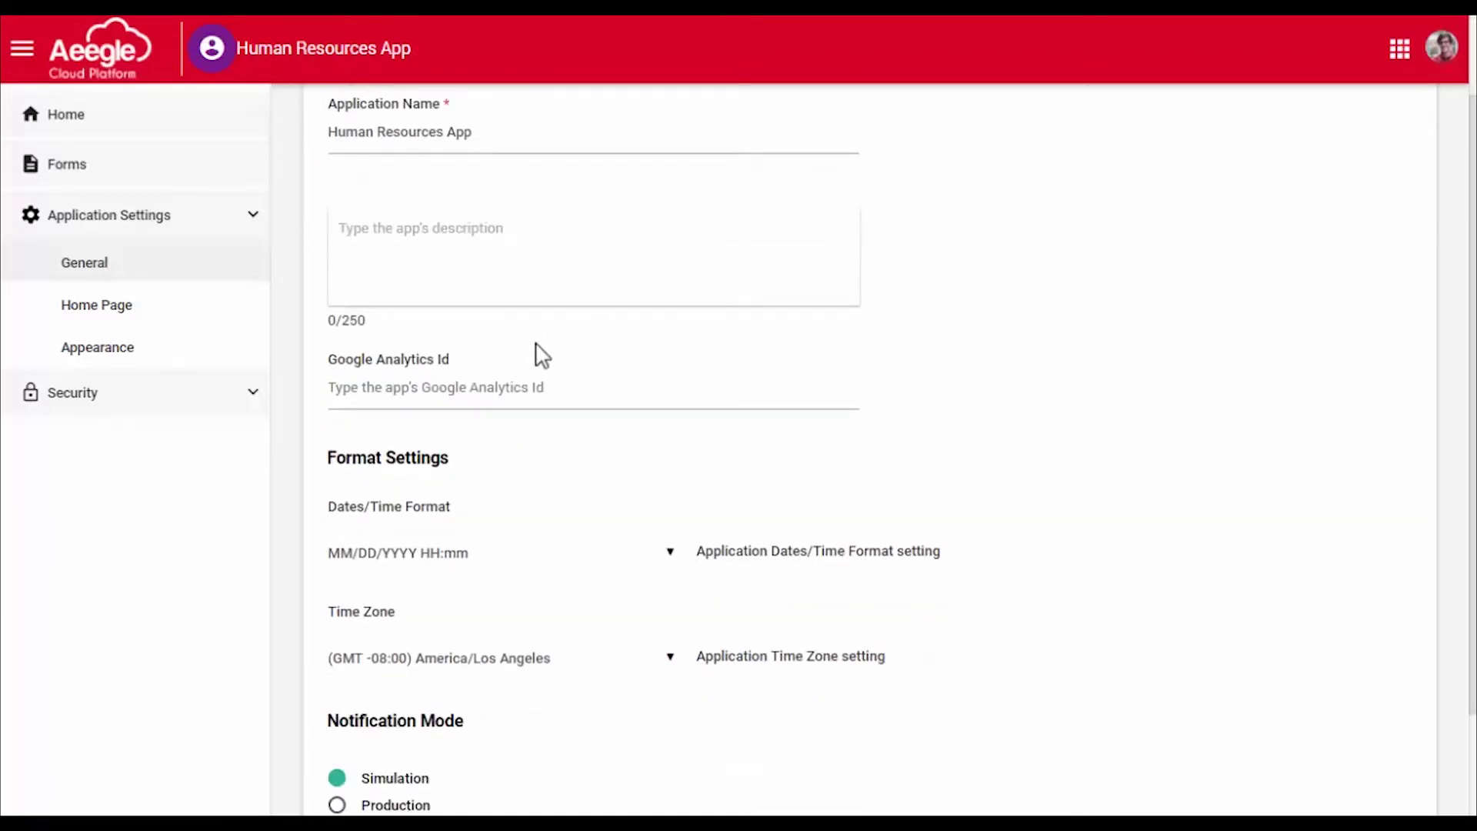
scroll(561, 342, down, 2)
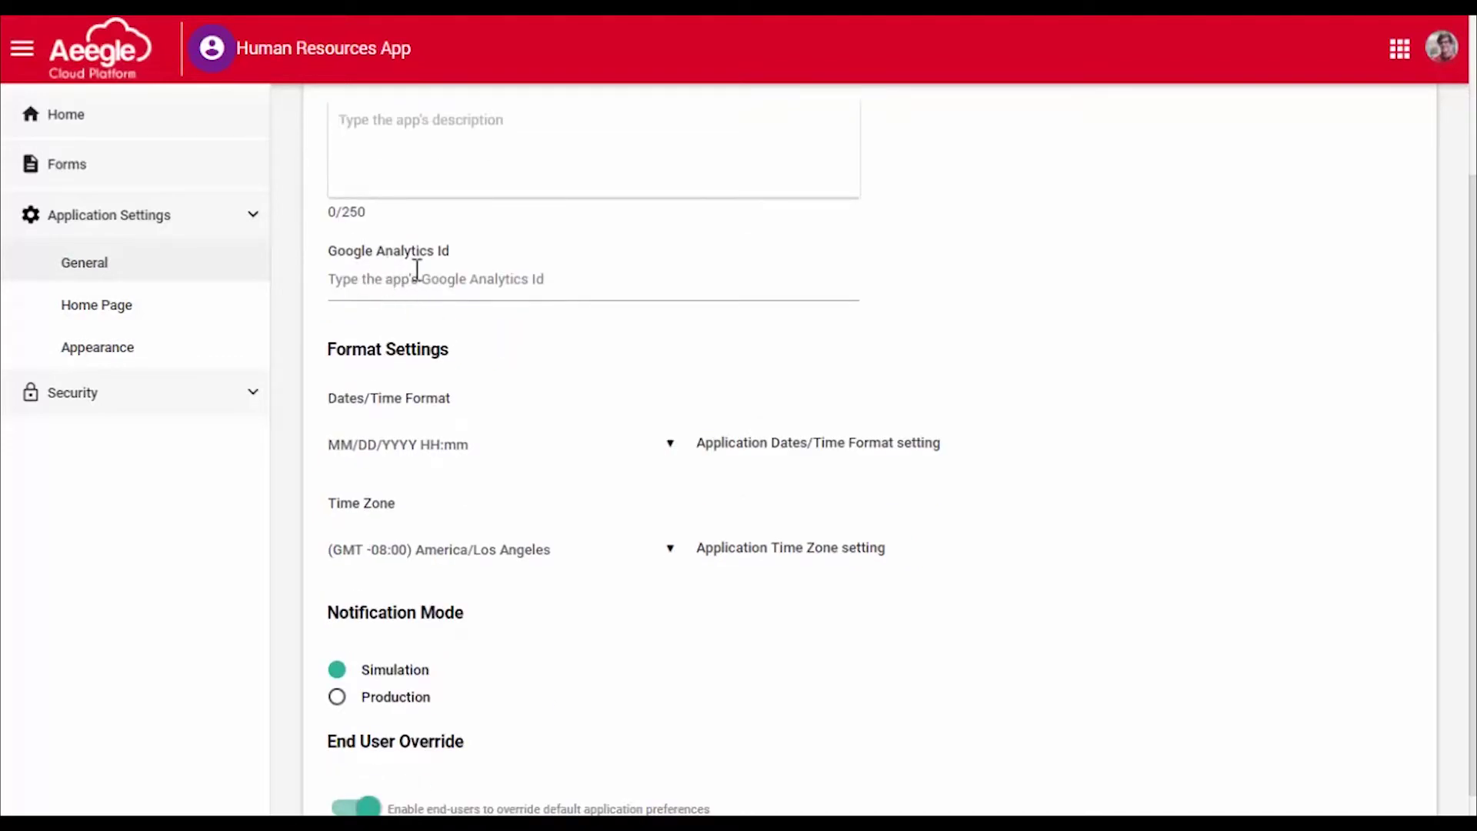
click(509, 275)
click(524, 369)
scroll(531, 370, down, 1)
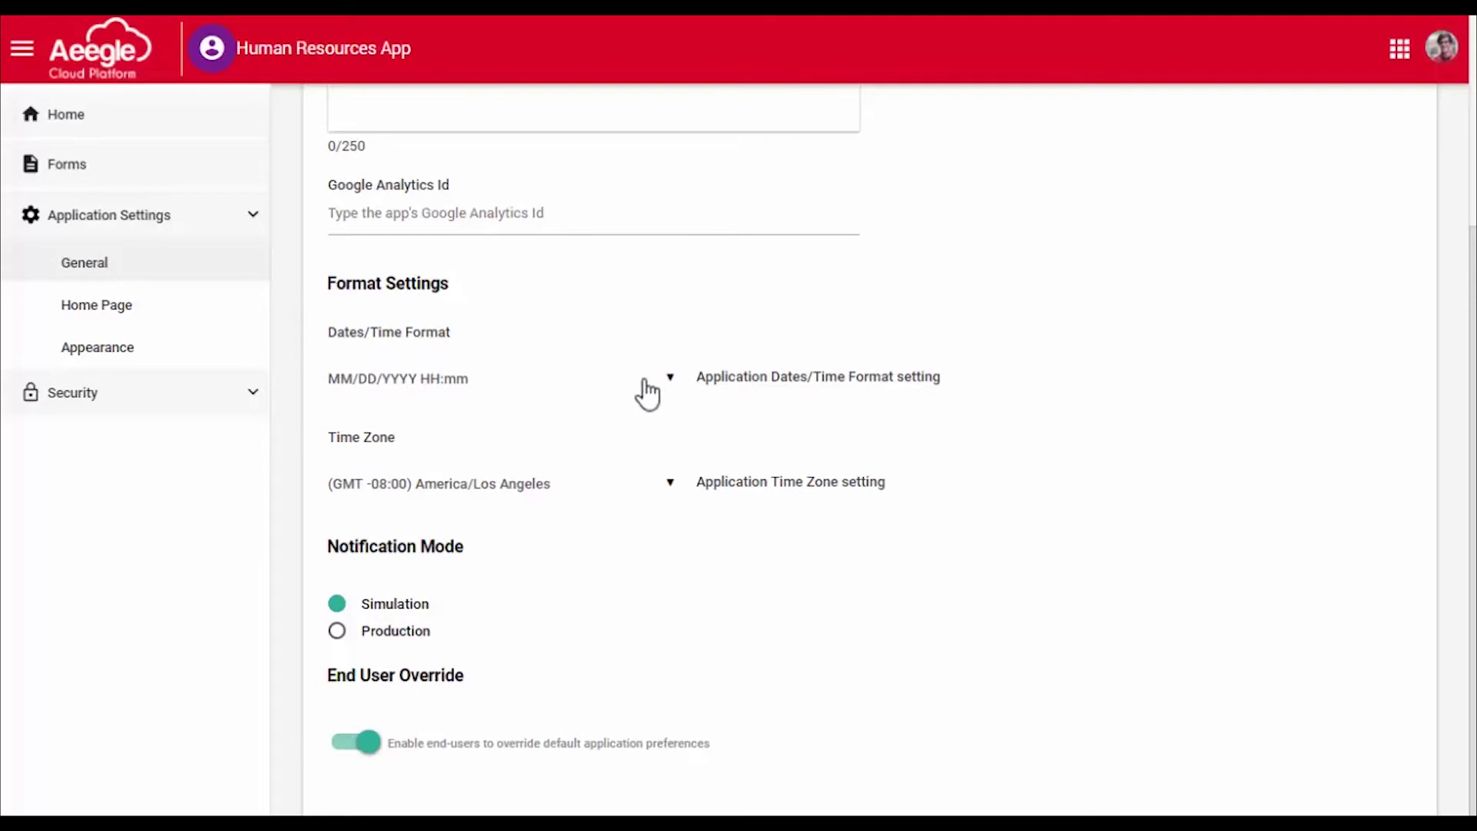
- Check the available options for the application's dates/time format and time zone
click(668, 389)
click(708, 388)
click(674, 488)
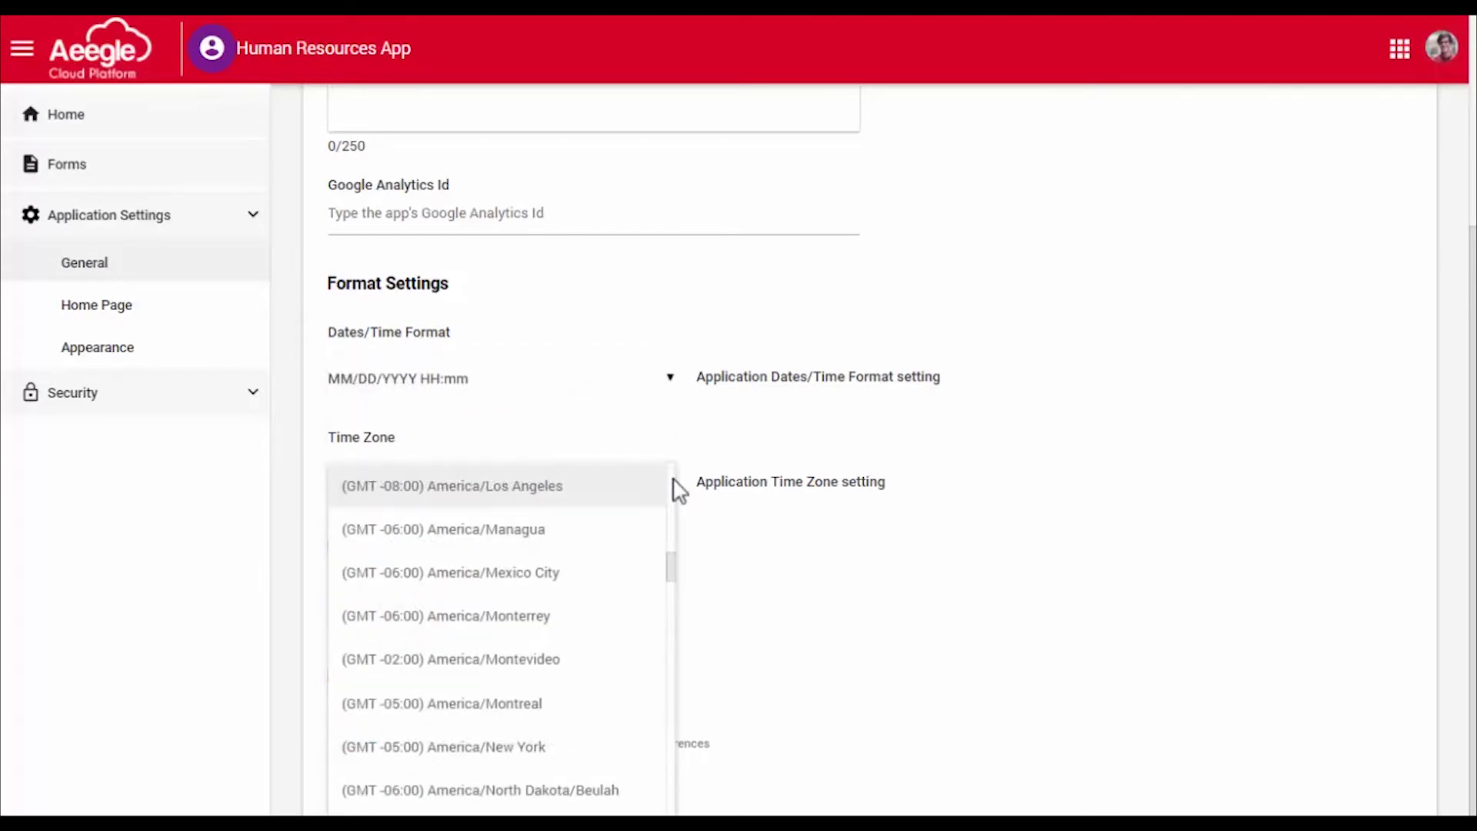
click(1031, 554)
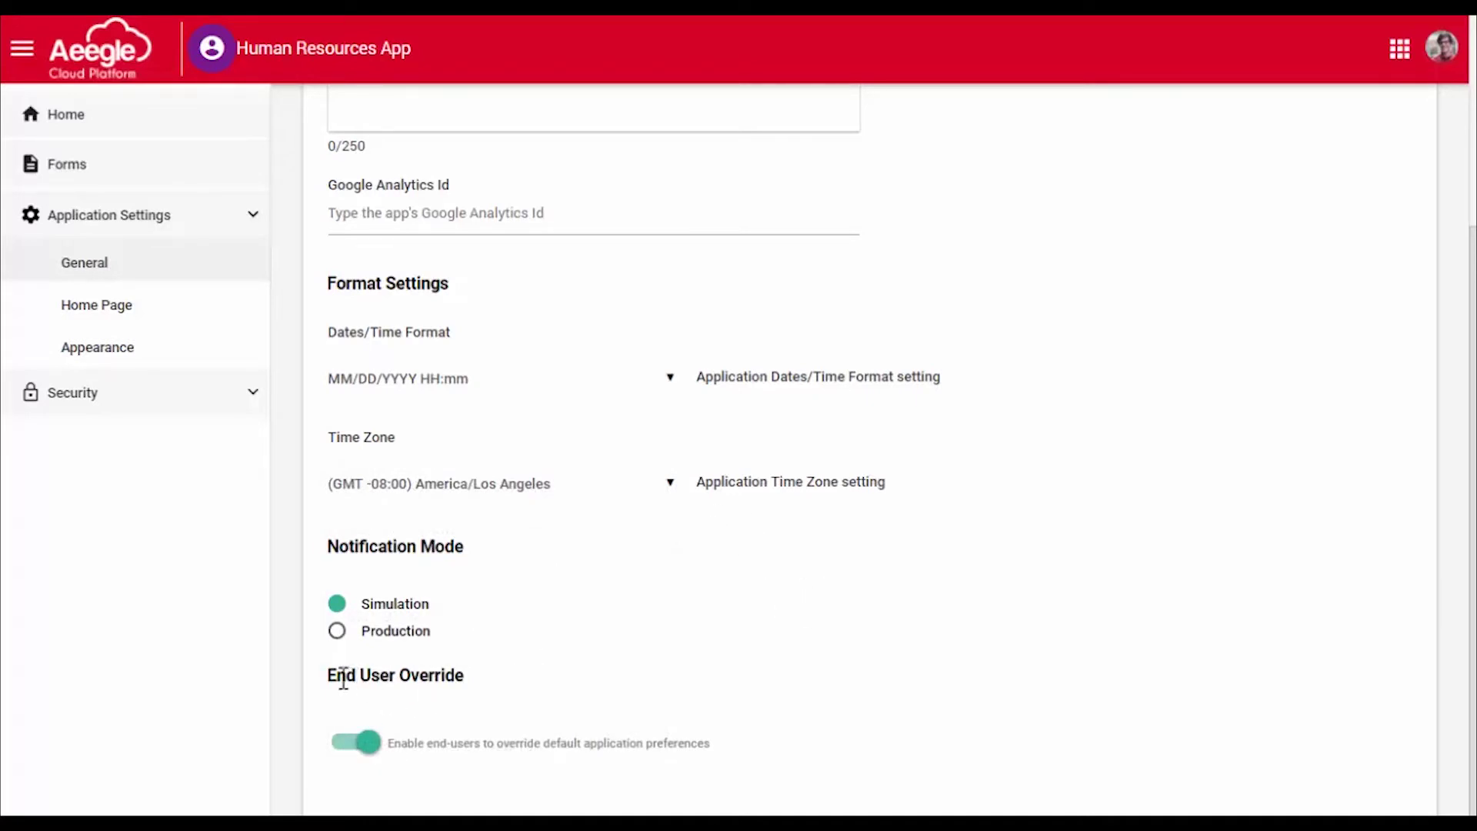
- Turn off the option that lets end users override the default application preferences
drag(346, 682, 487, 689)
click(493, 690)
click(366, 754)
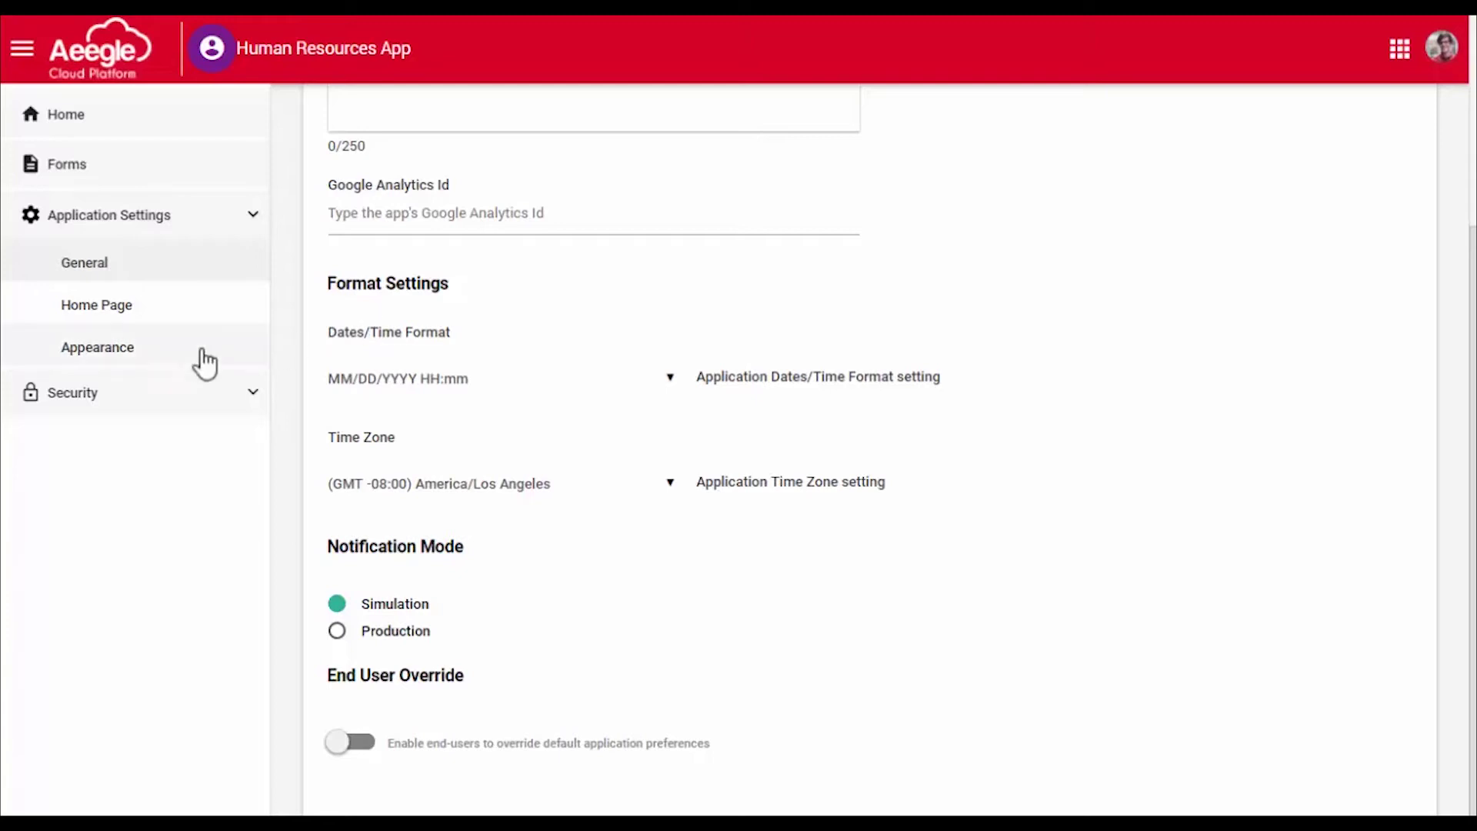
- Change the application icon to Account Box in the appearance settings
click(178, 360)
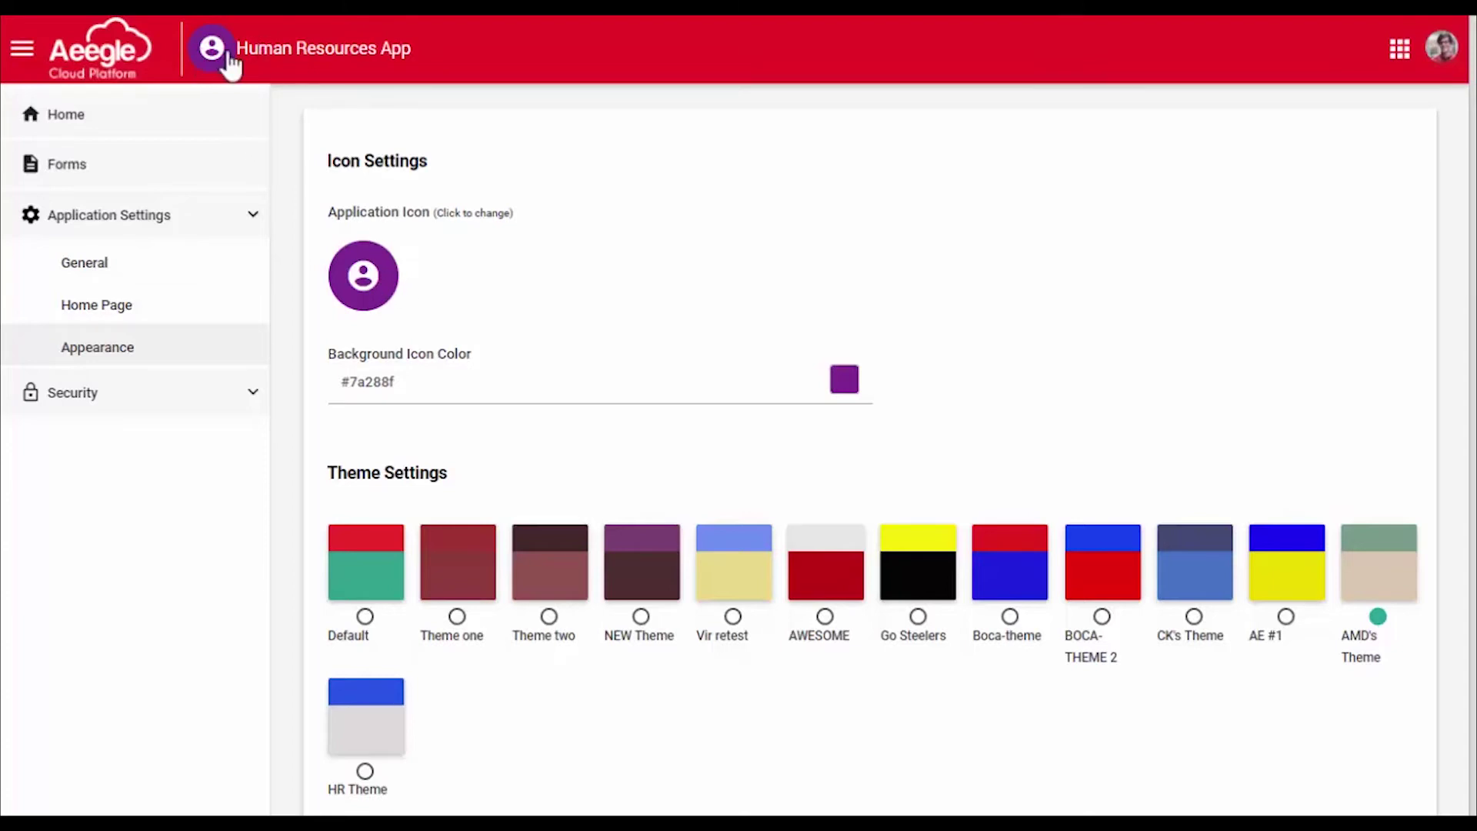
click(368, 301)
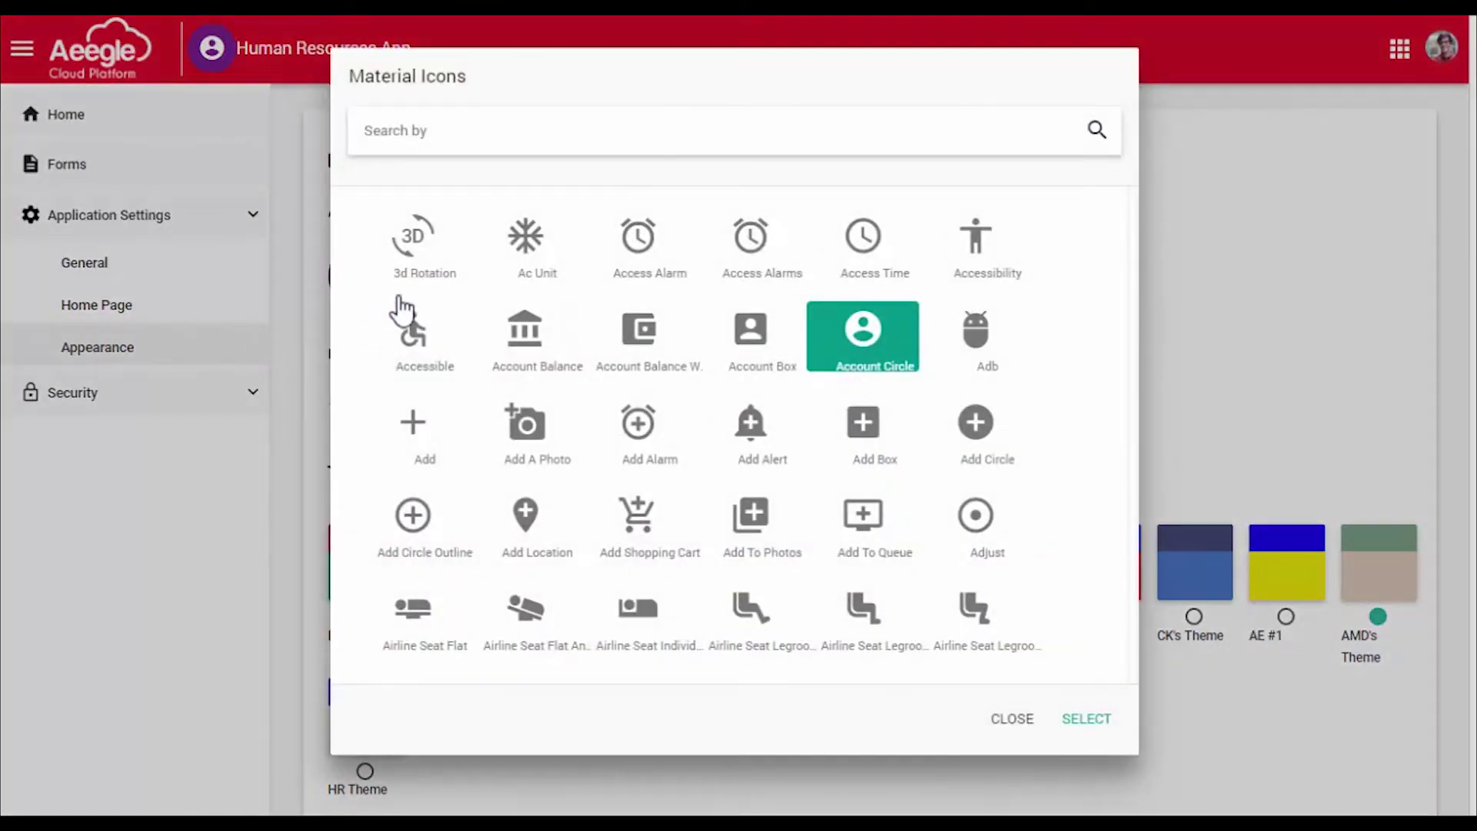
scroll(738, 454, down, 15)
scroll(740, 465, down, 15)
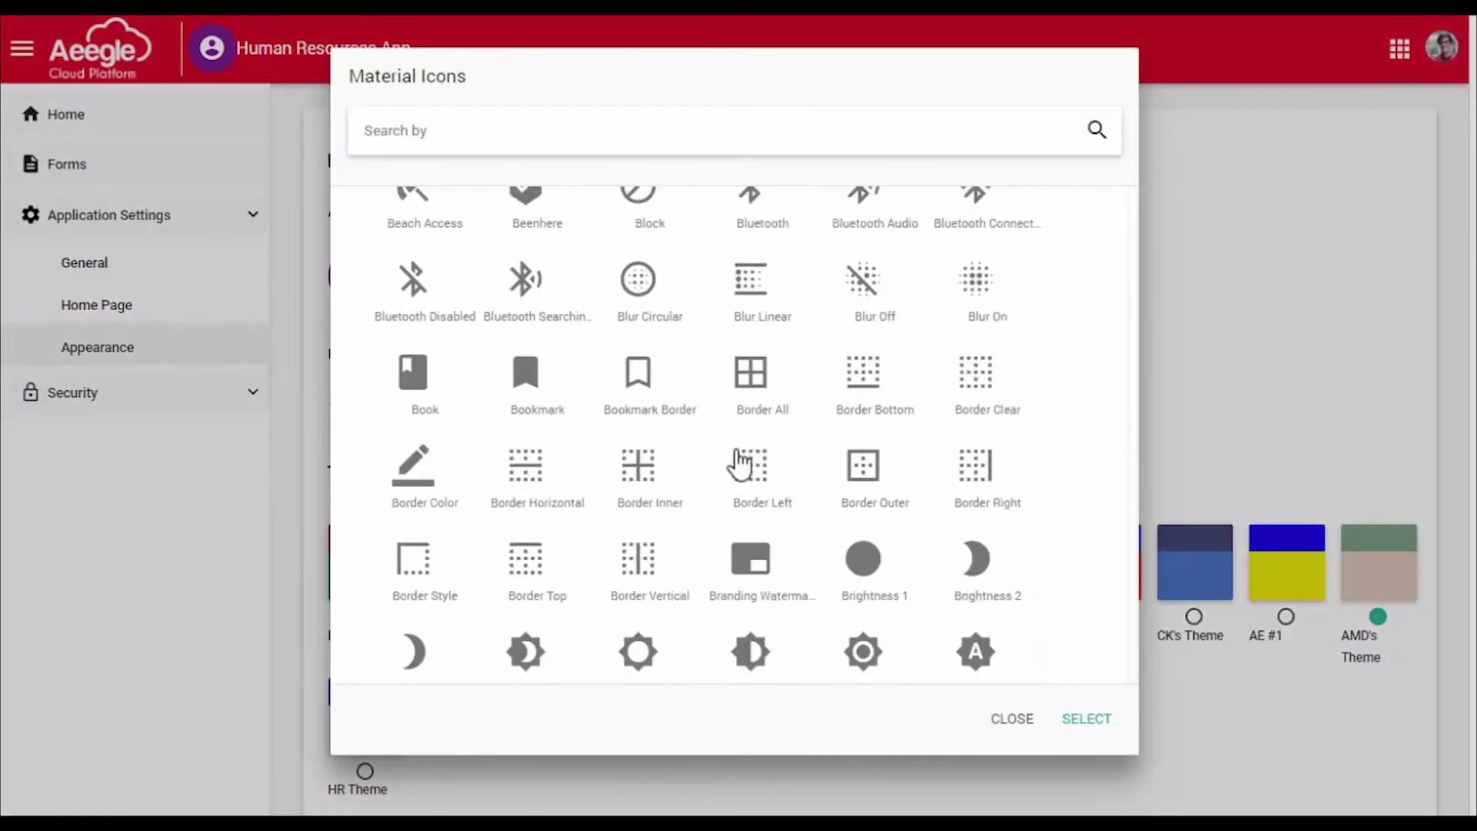
scroll(740, 471, down, 15)
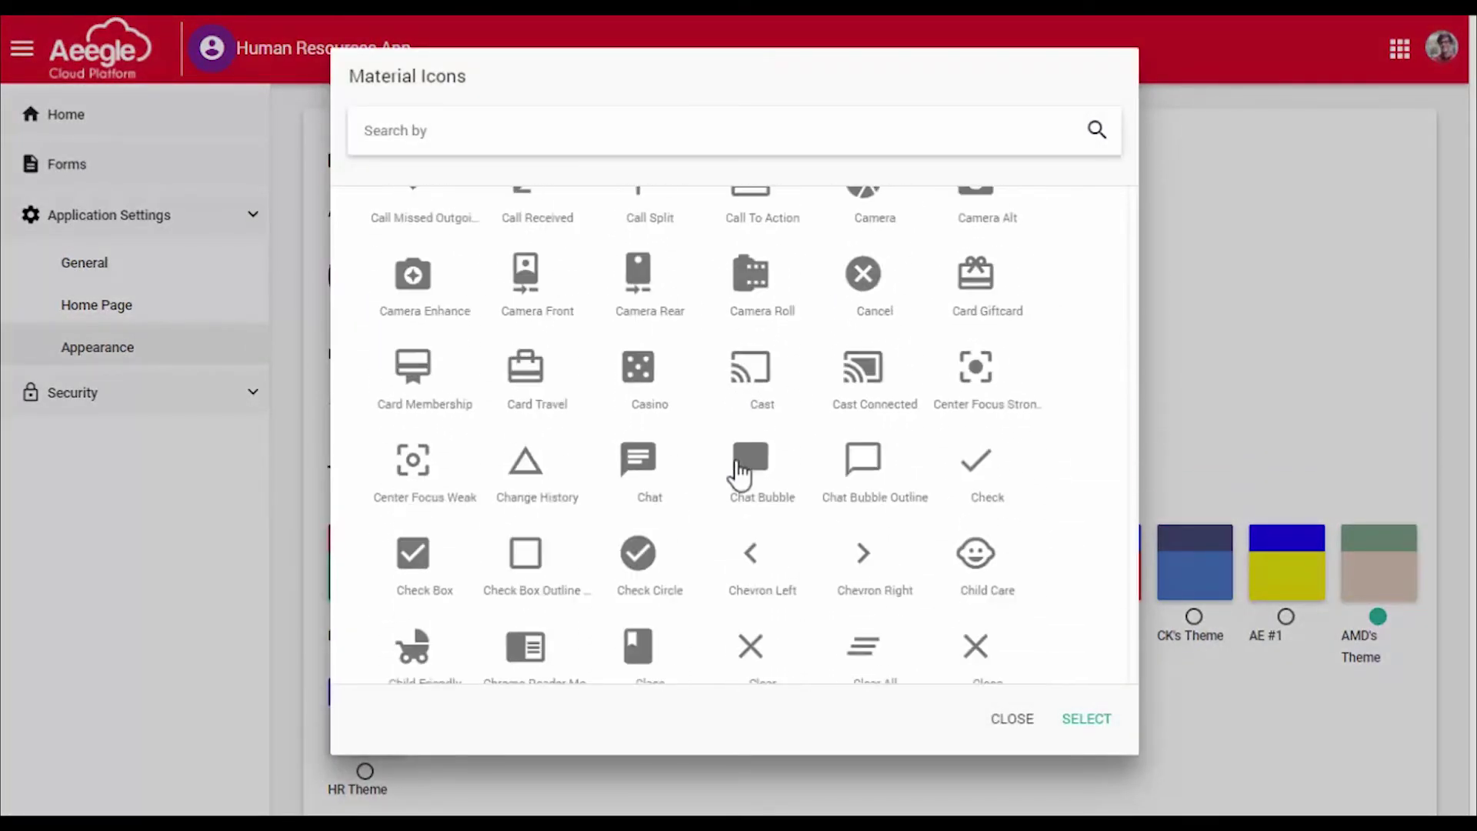
scroll(740, 477, down, 15)
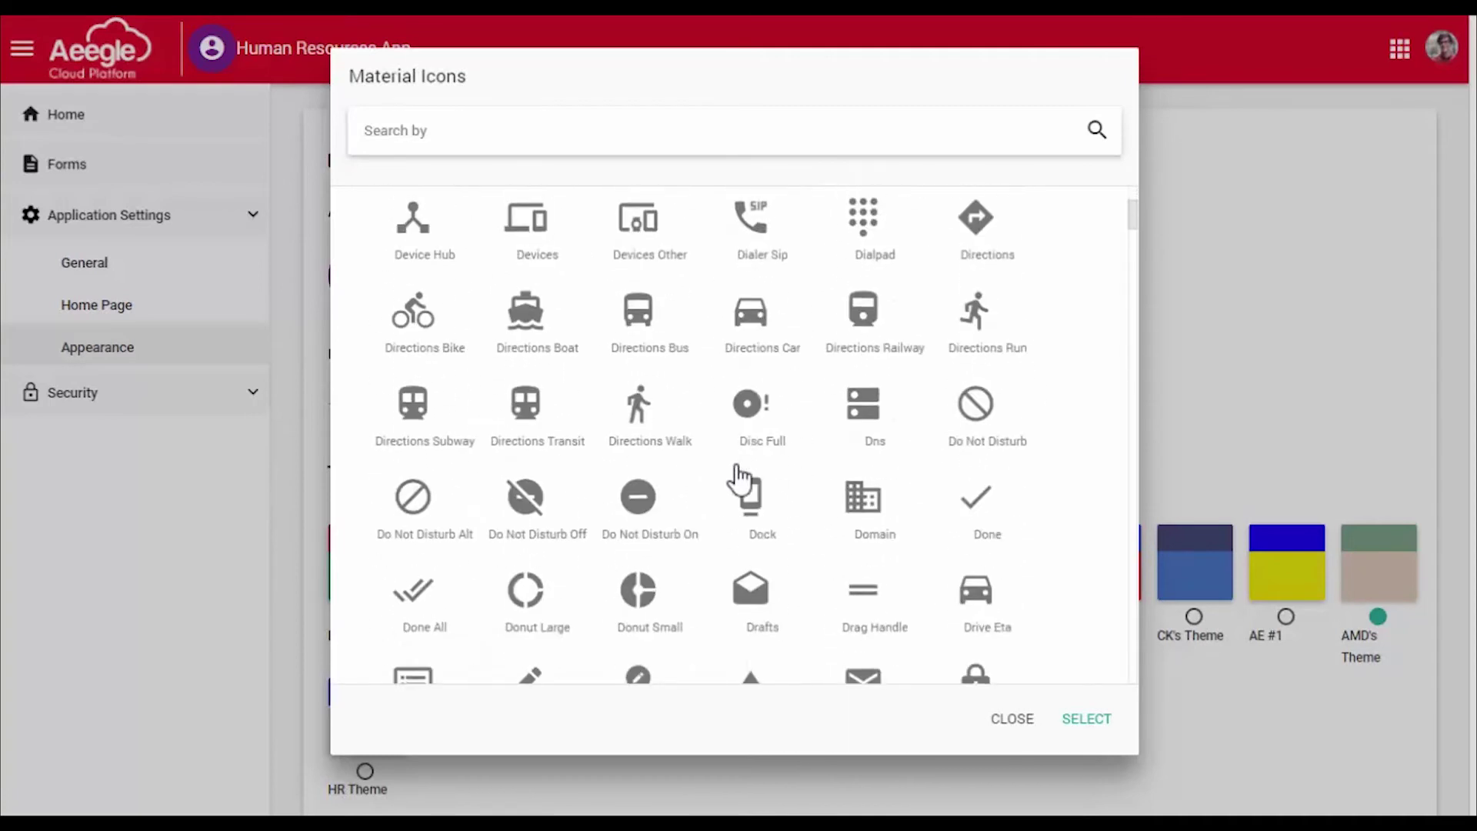
scroll(738, 477, up, 20)
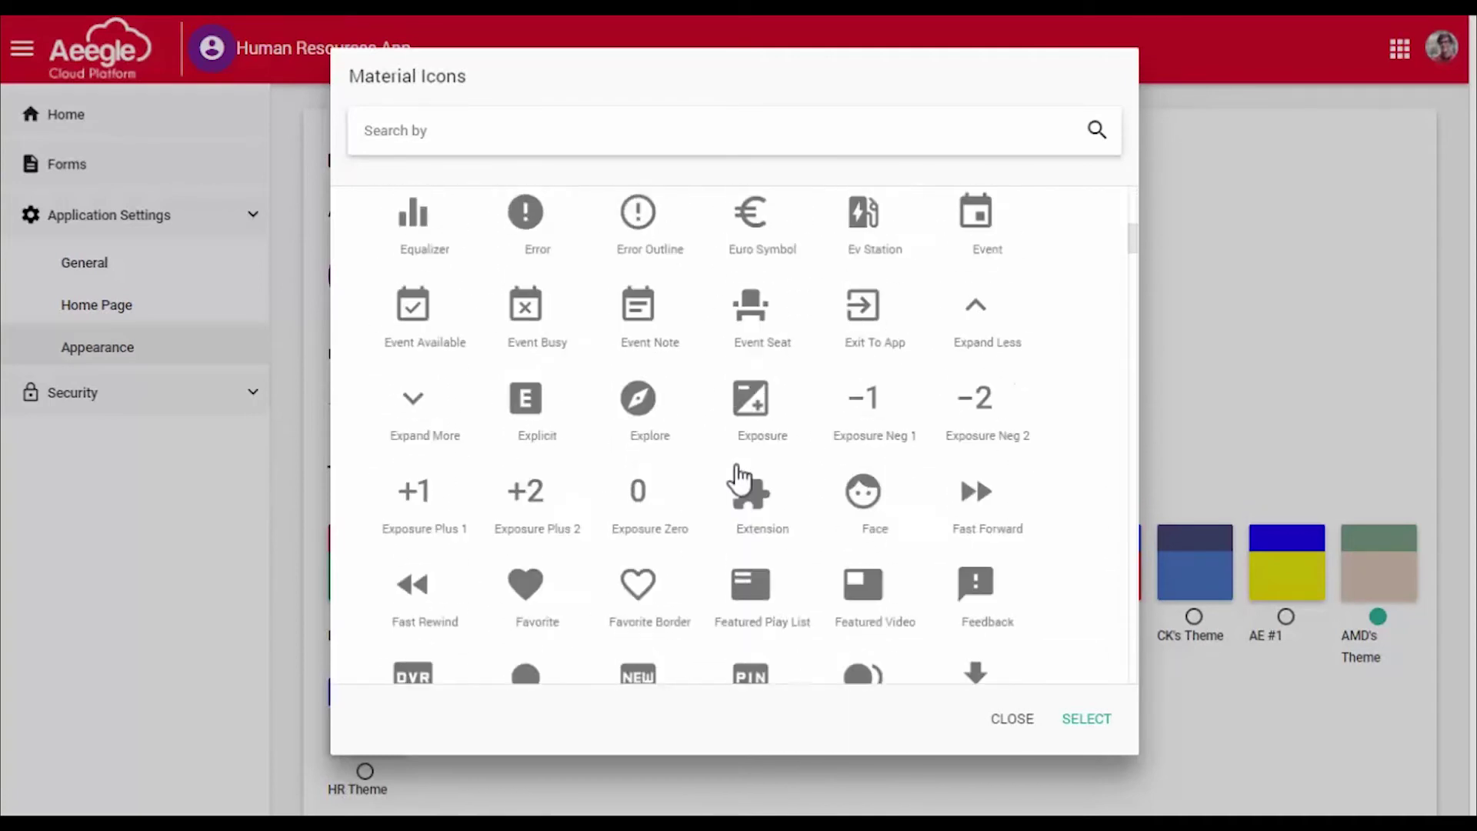
scroll(738, 473, up, 20)
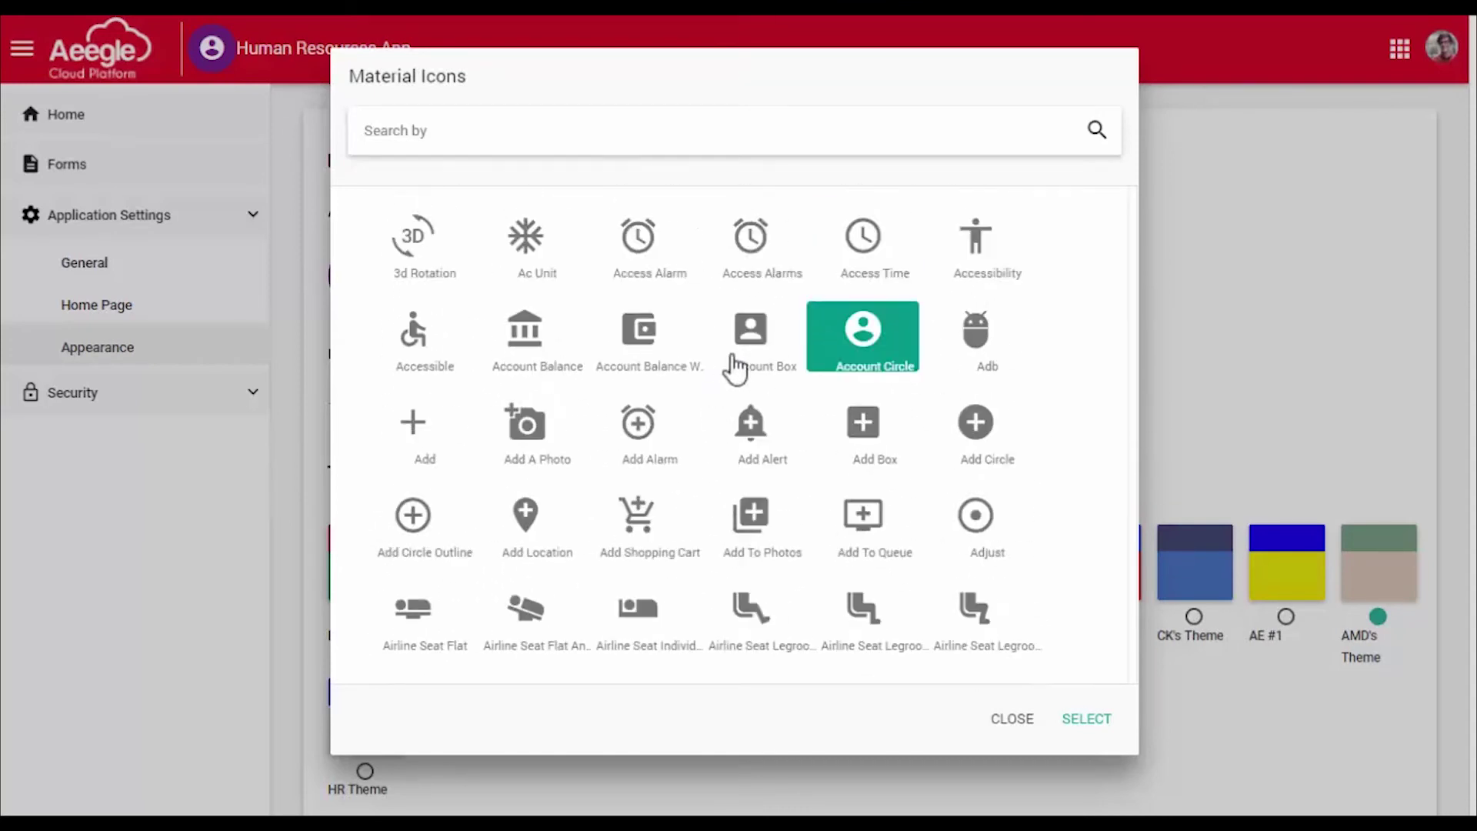
click(766, 339)
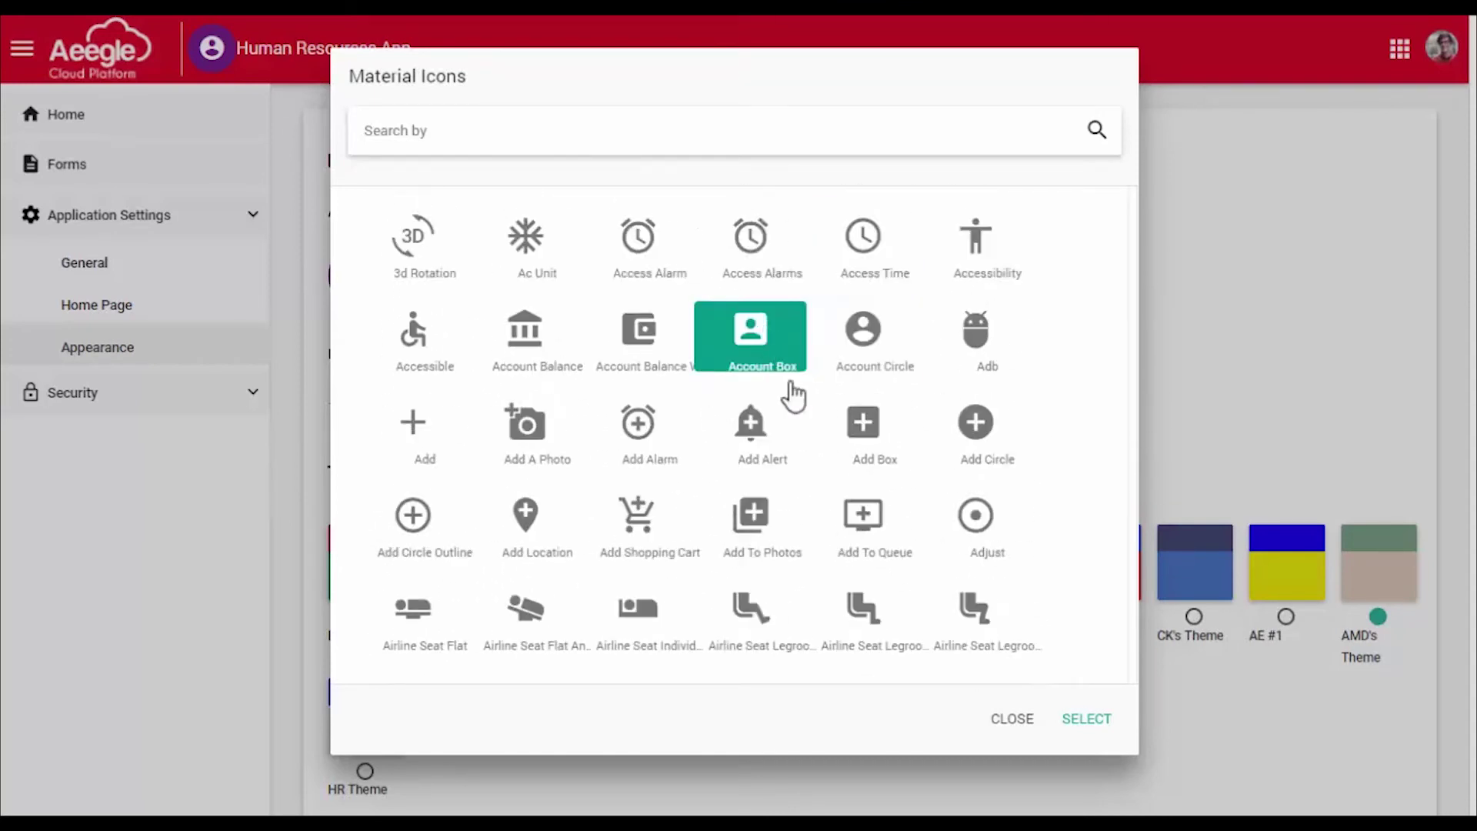
click(1088, 718)
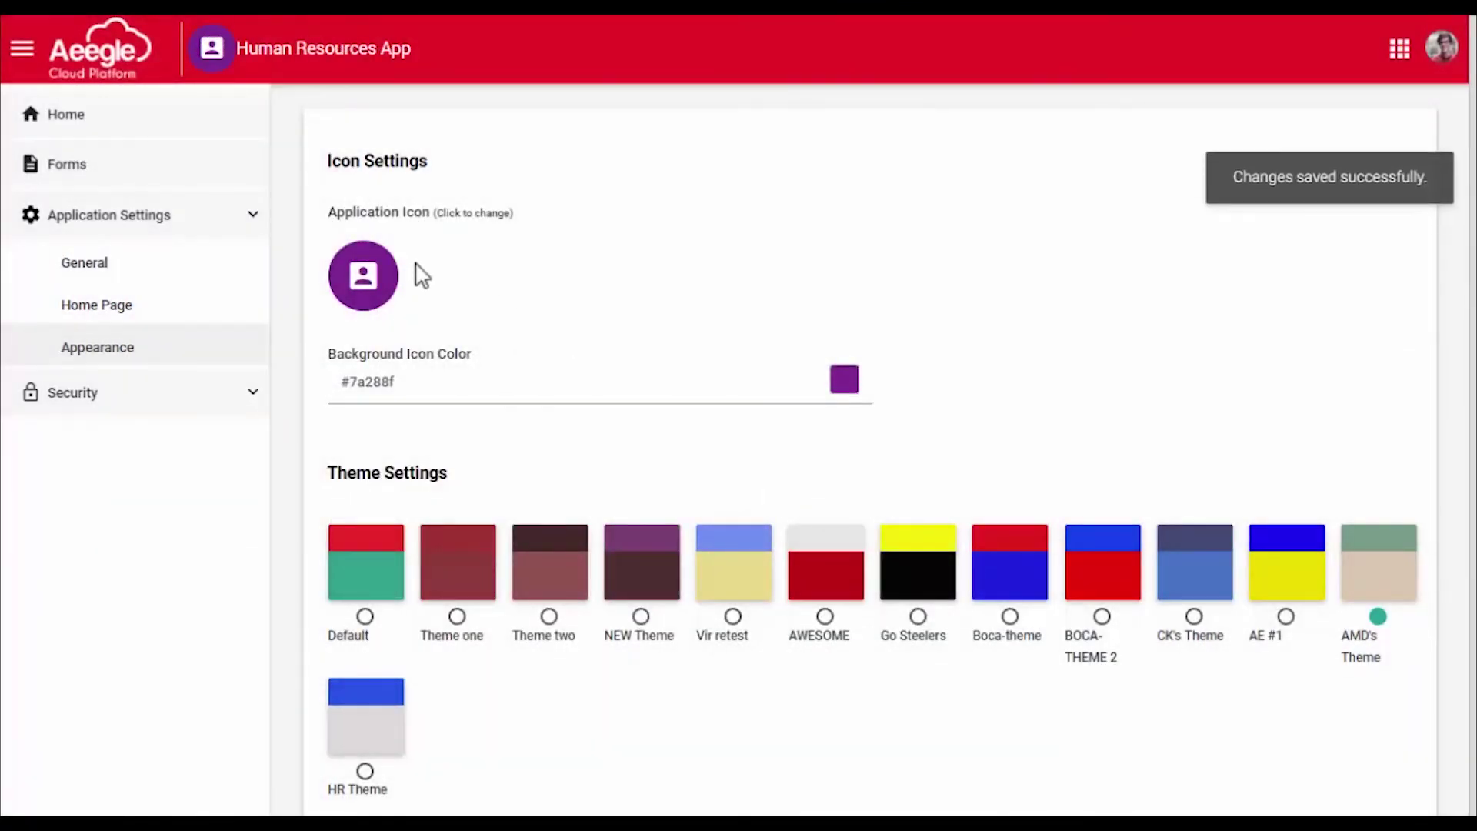
- Set the application icon's background color to the muted purple #6a5170
click(844, 388)
click(754, 274)
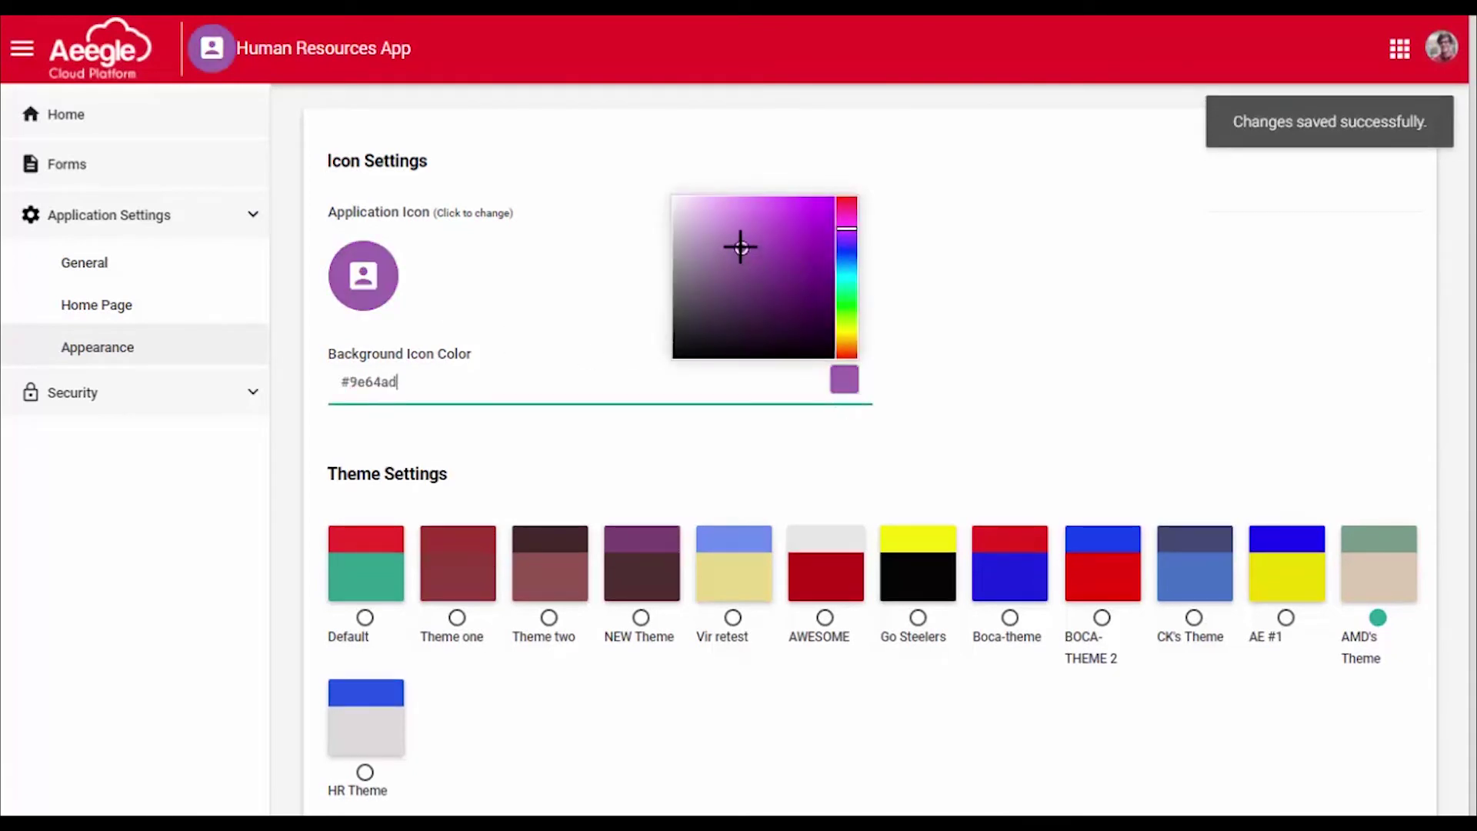
click(718, 287)
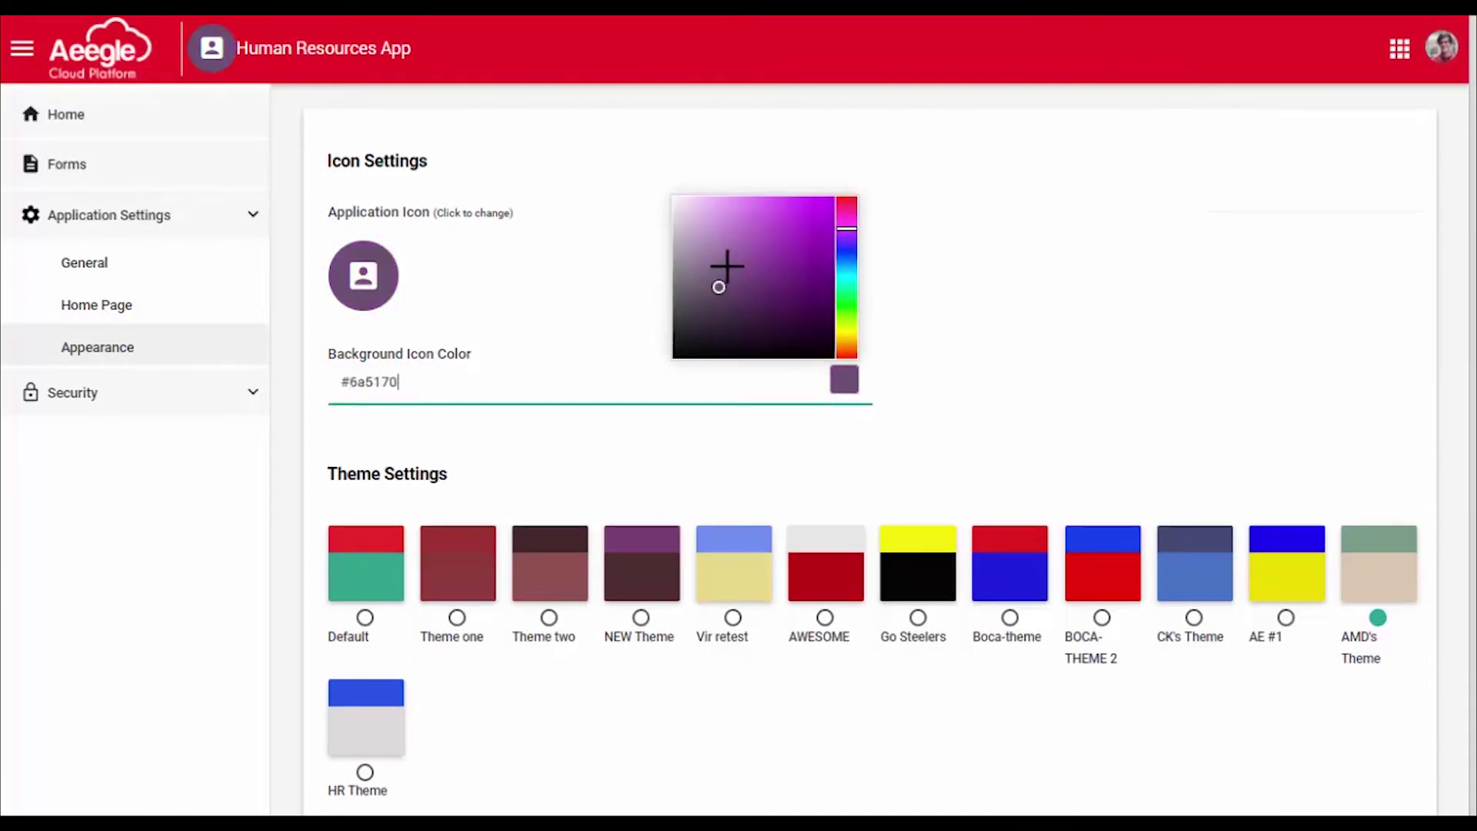
click(945, 378)
- Apply CK's Theme to the application
scroll(790, 339, down, 1)
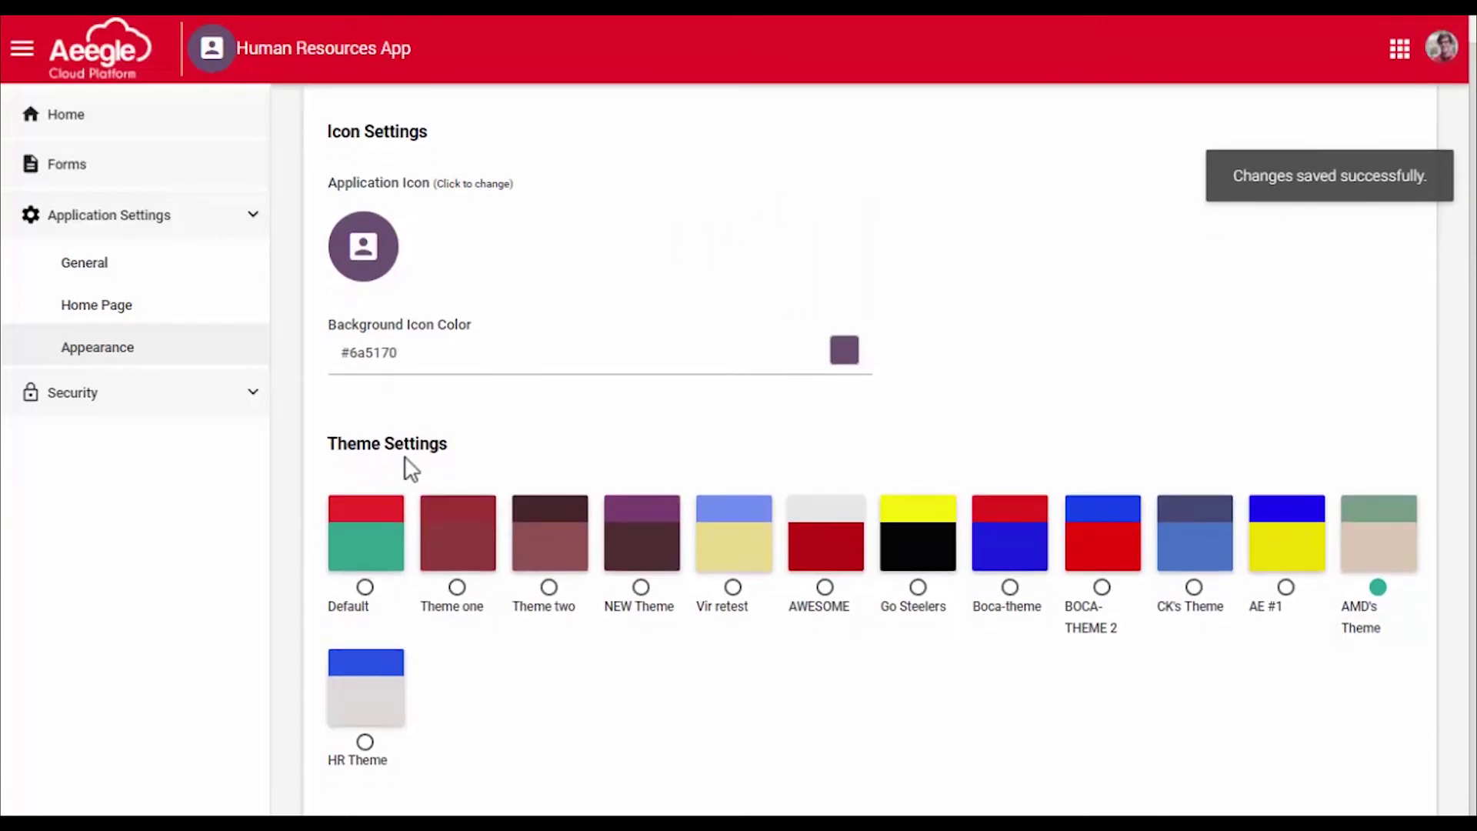
drag(340, 444, 415, 445)
click(467, 450)
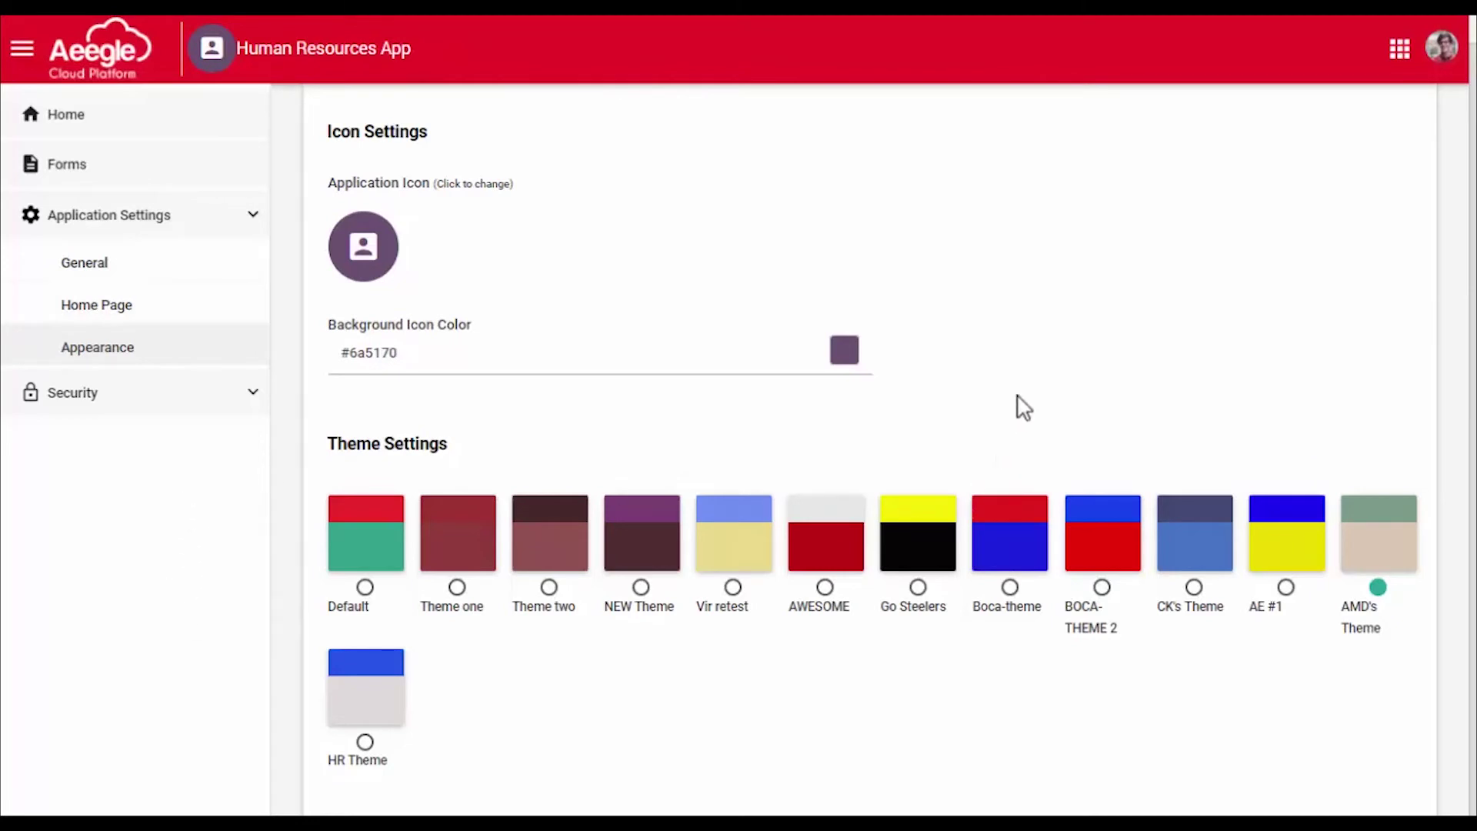
click(1194, 589)
- Return to the application's home page and view all records of the Departments form
click(129, 136)
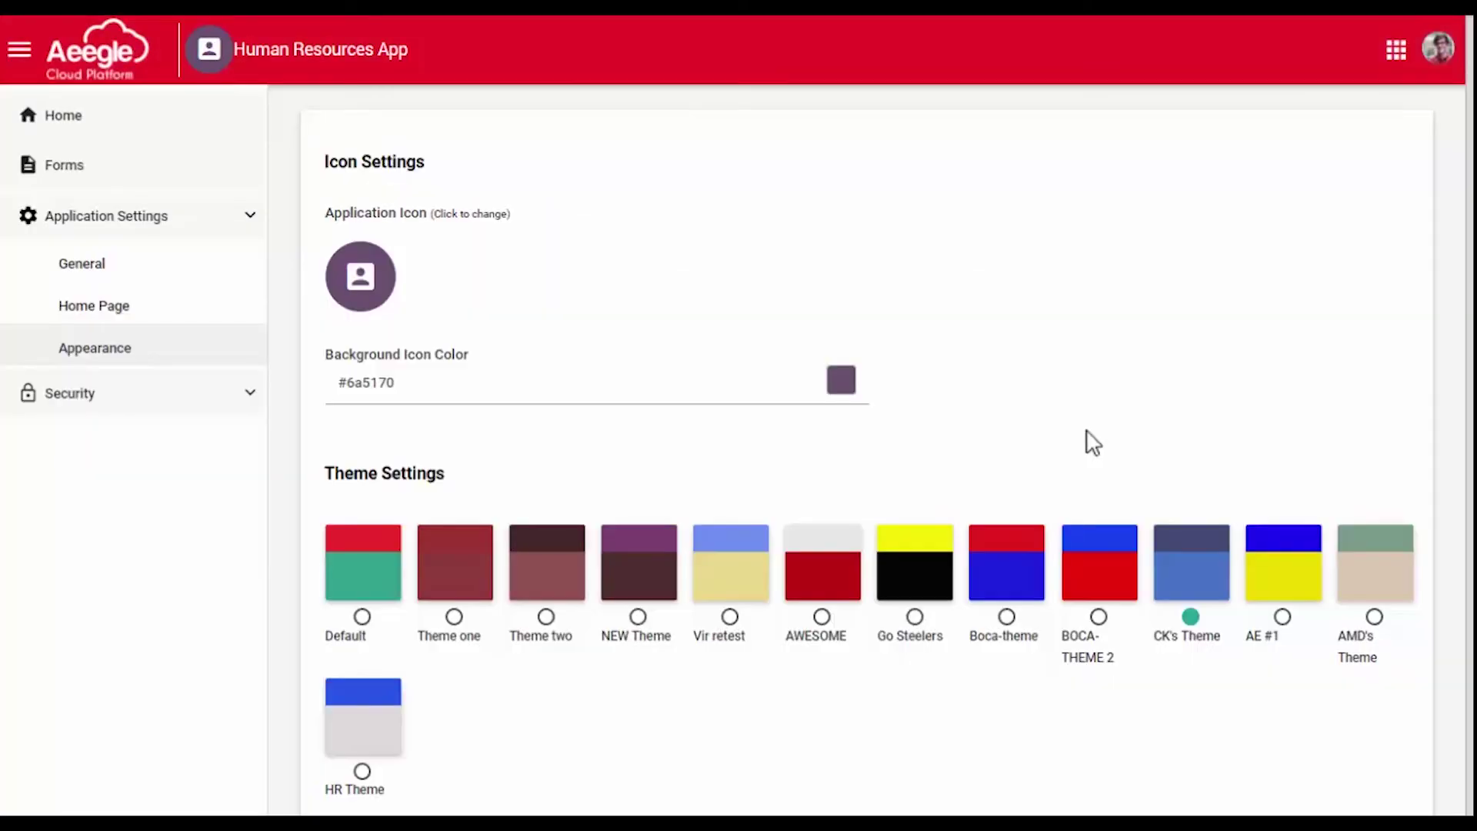
click(142, 119)
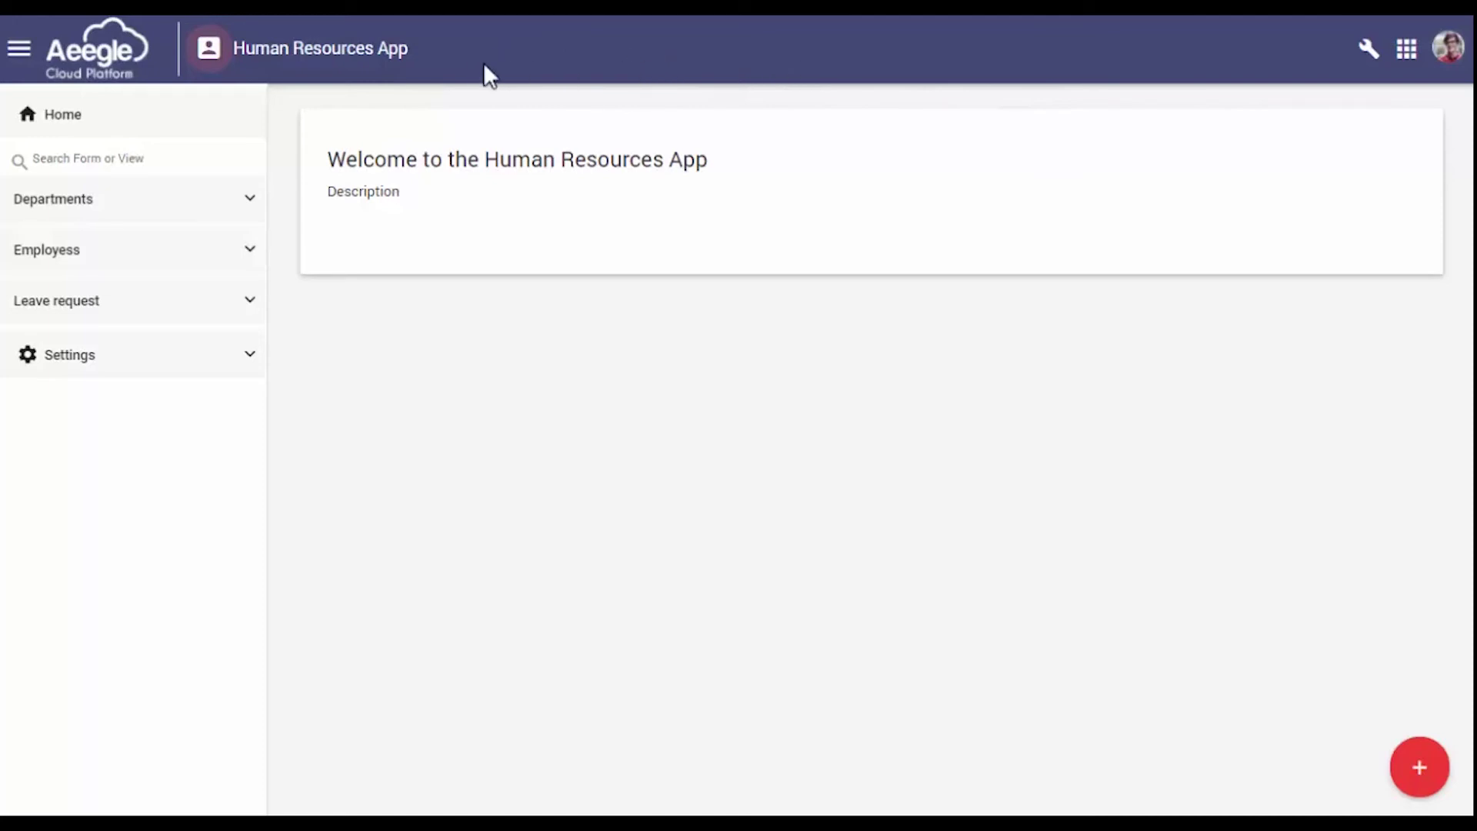
click(223, 209)
click(132, 250)
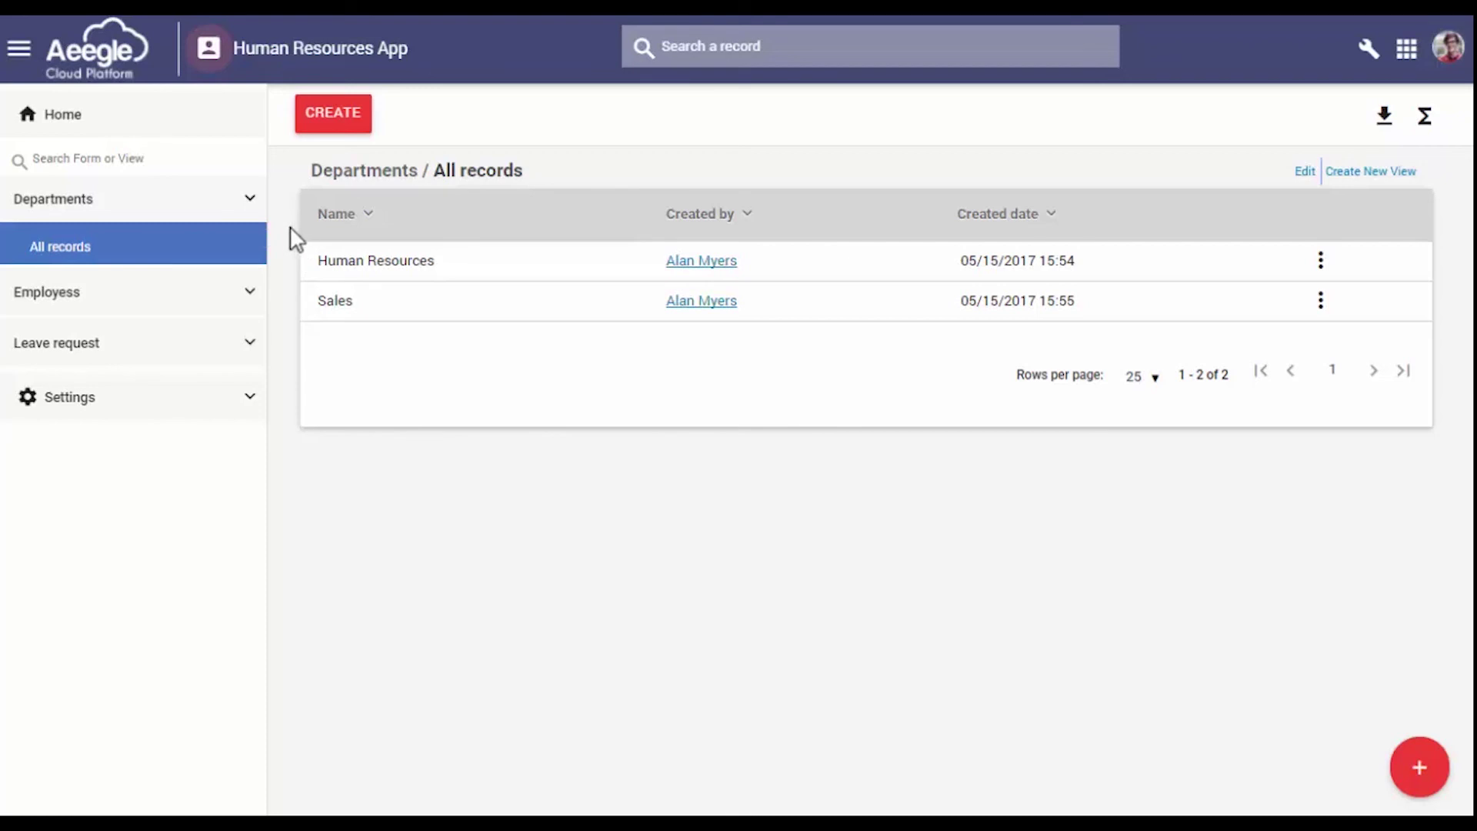
click(237, 397)
click(150, 504)
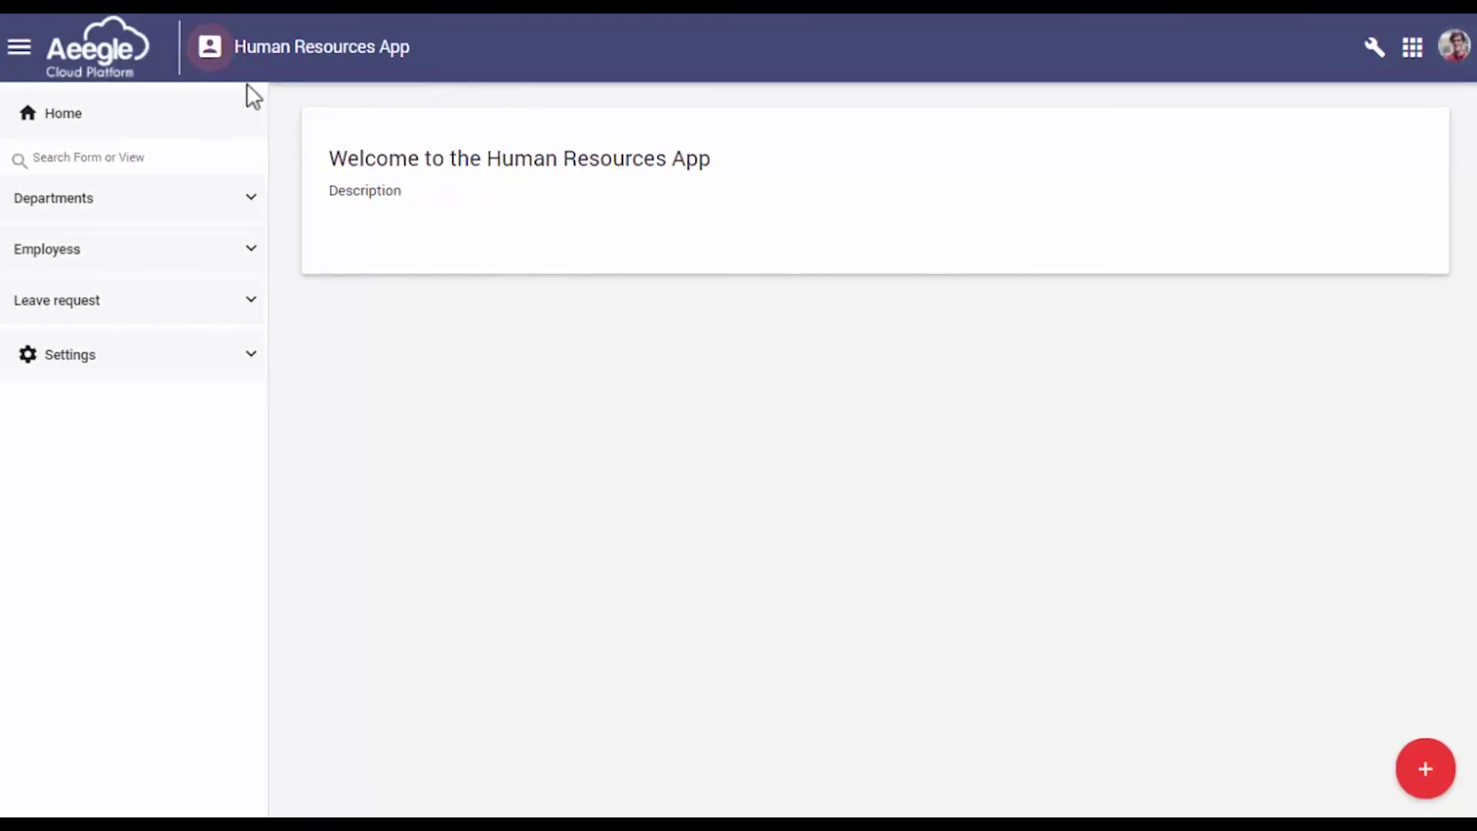
drag(254, 52, 299, 48)
click(332, 48)
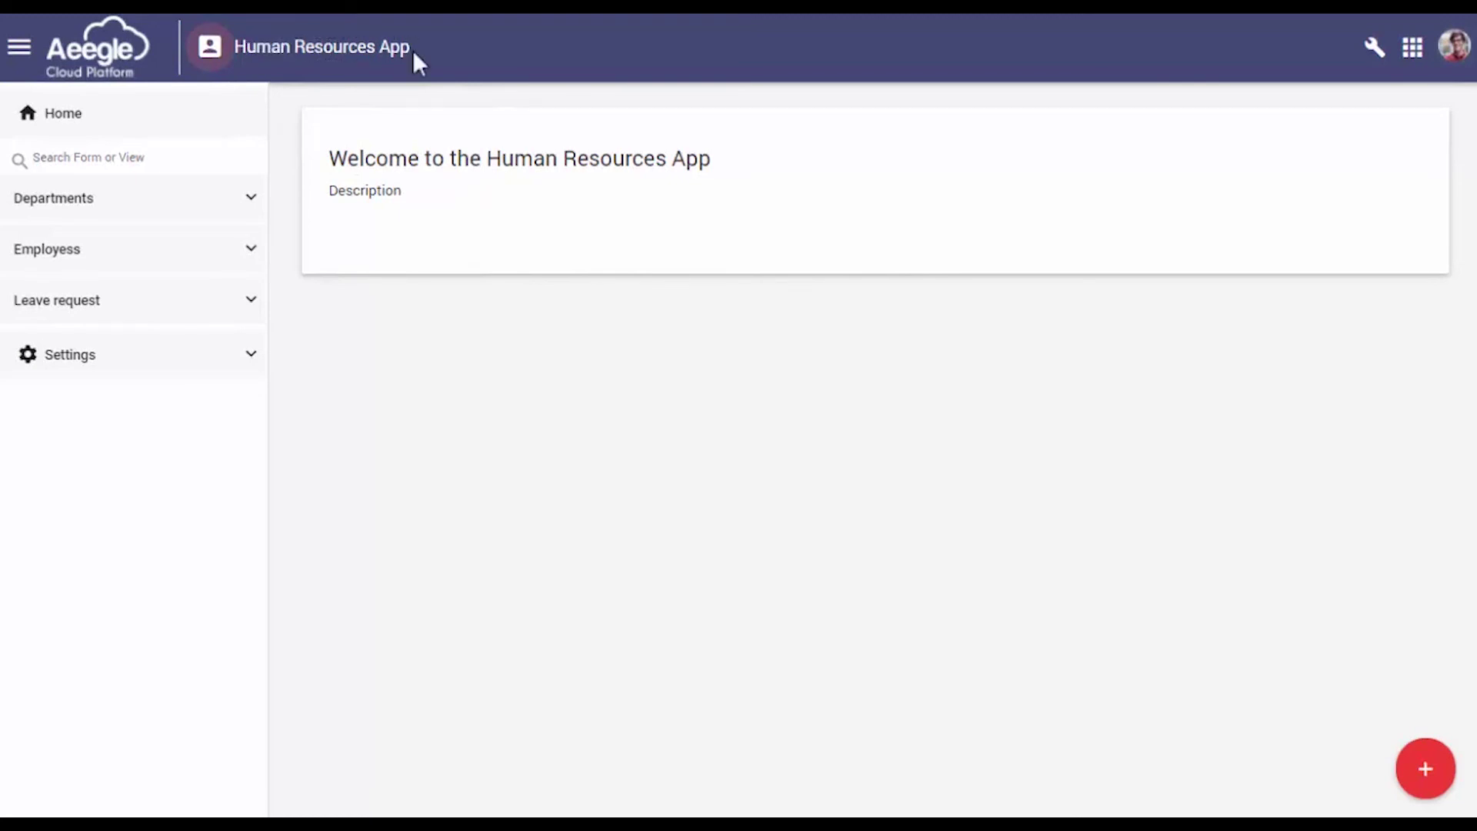